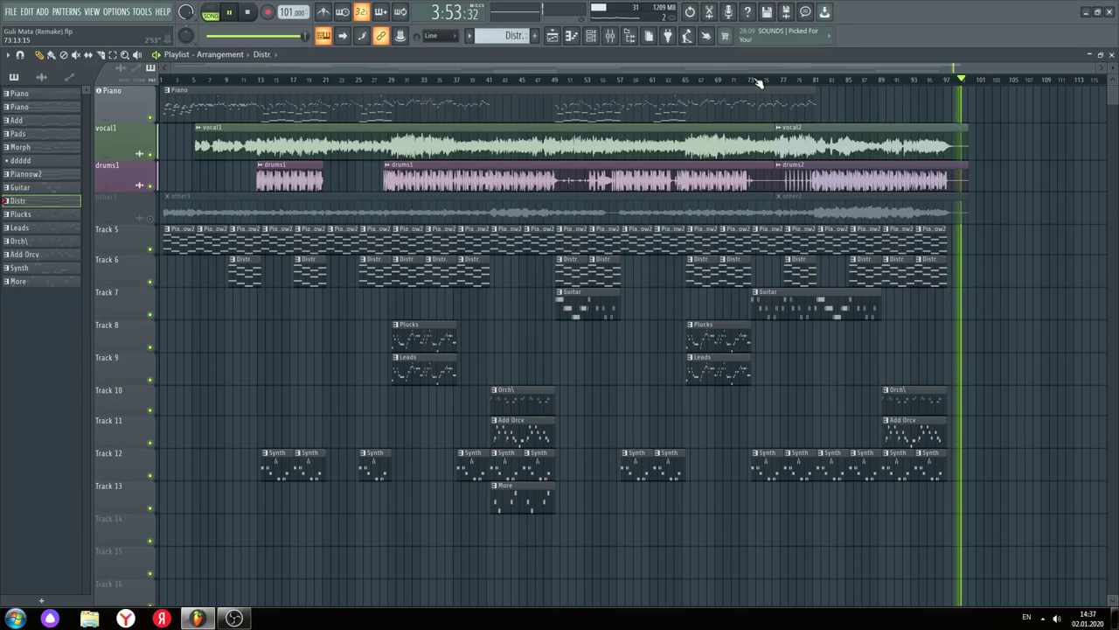
Step: Start song playback from the beginning and mute the vocal1 track
key(space)
click(151, 155)
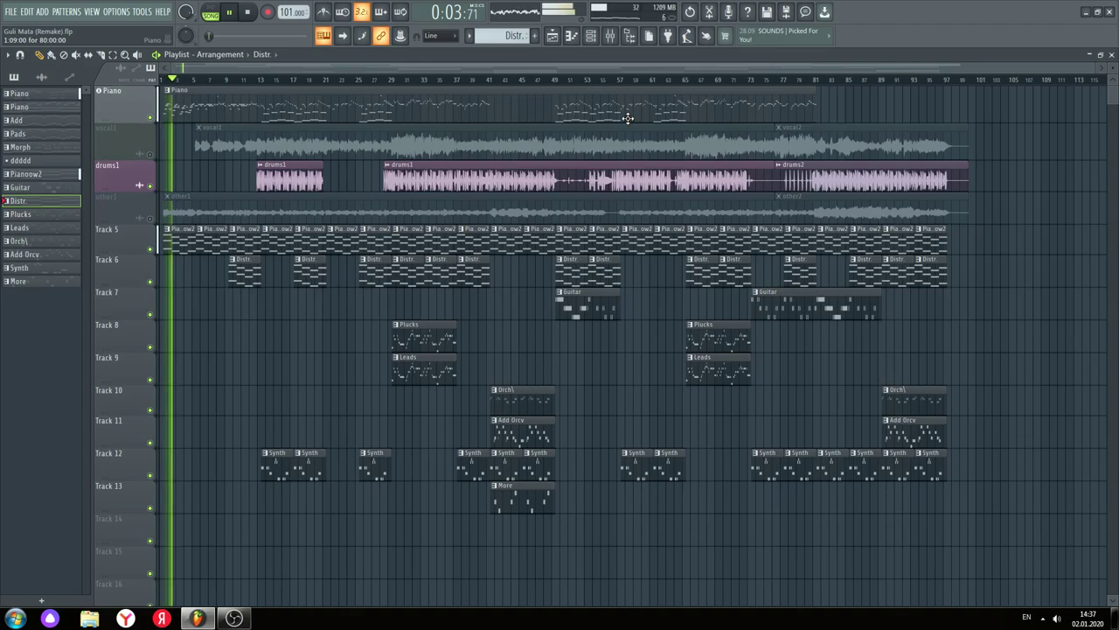
Step: Inspect the full note layout of the Piano pattern in the piano roll, then return to the playlist
double_click(477, 114)
scroll(469, 83, down, 10)
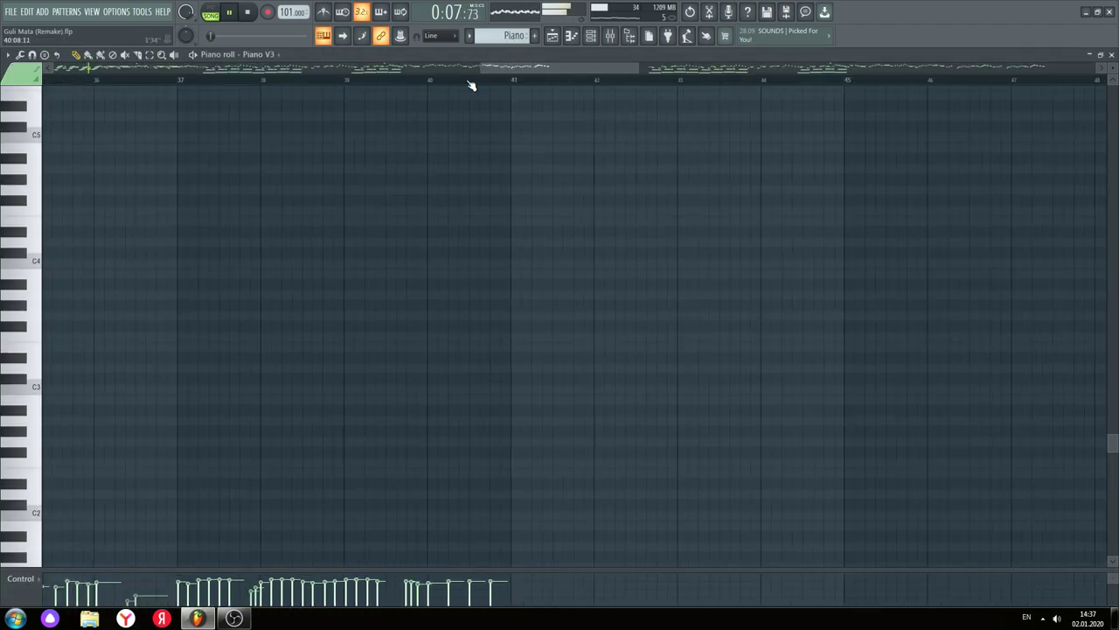
scroll(452, 218, up, 8)
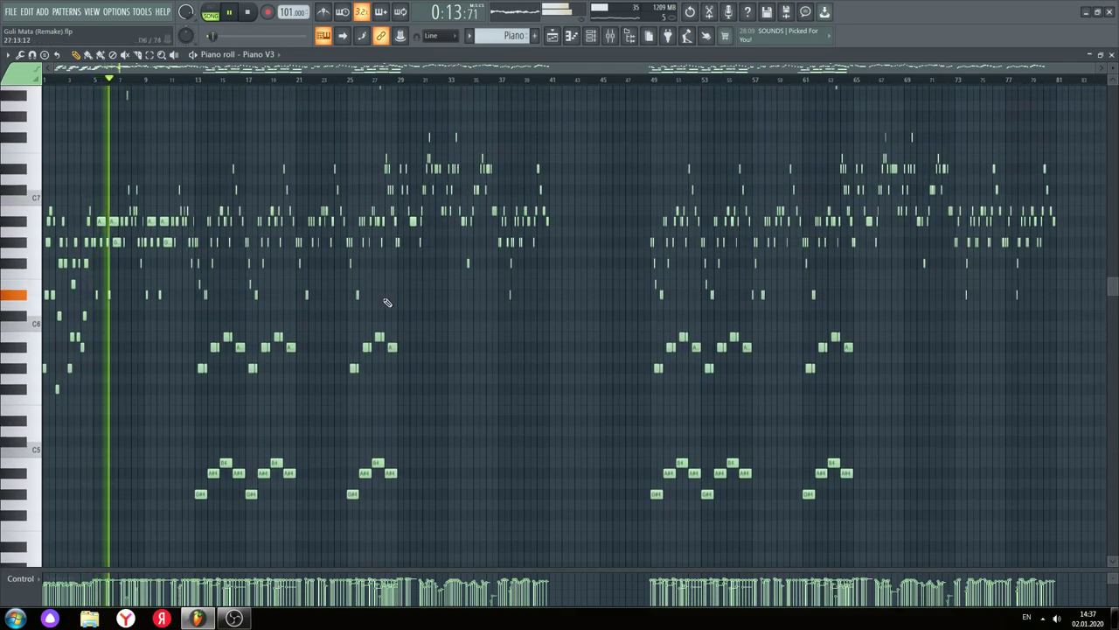
scroll(394, 82, up, 3)
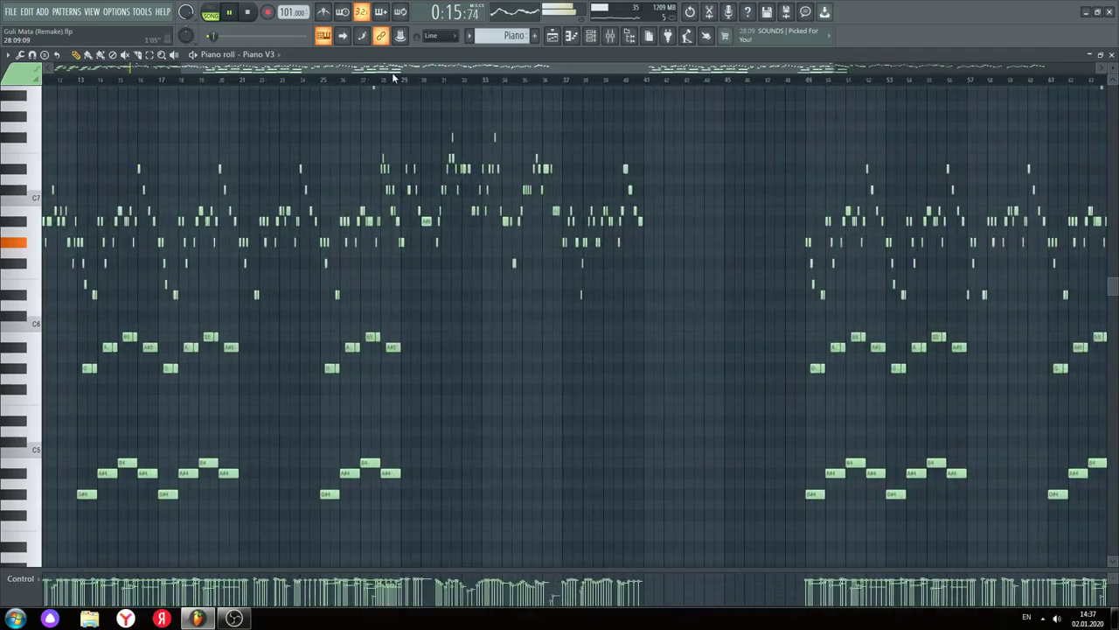
mouse_move(391, 73)
mouse_down()
mouse_move(253, 68)
mouse_move(376, 79)
mouse_up()
scroll(382, 82, down, 3)
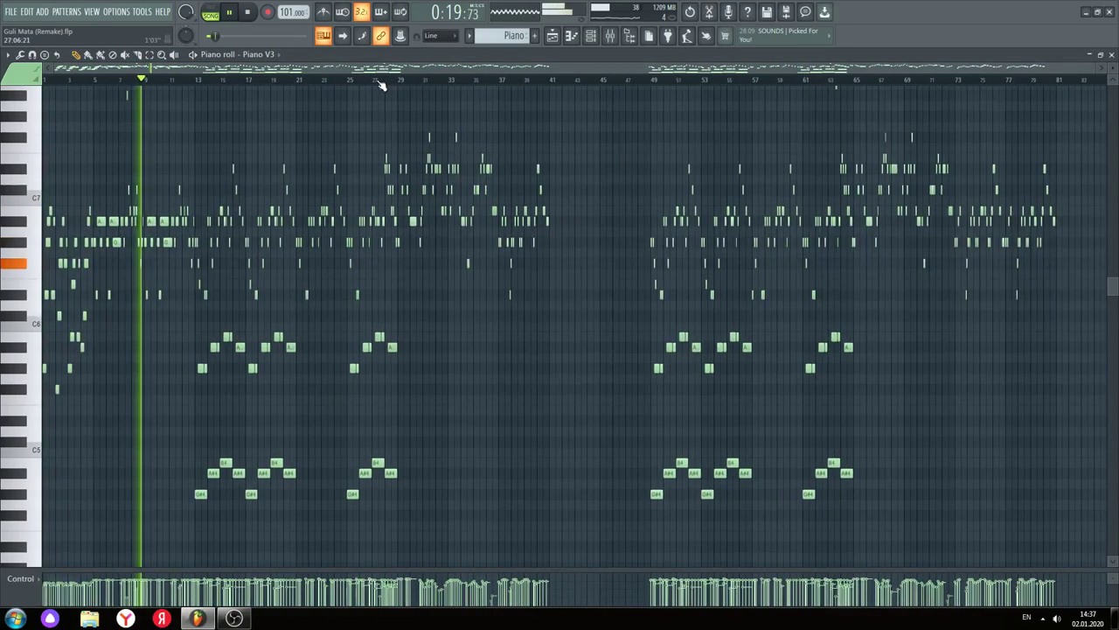
click(1111, 55)
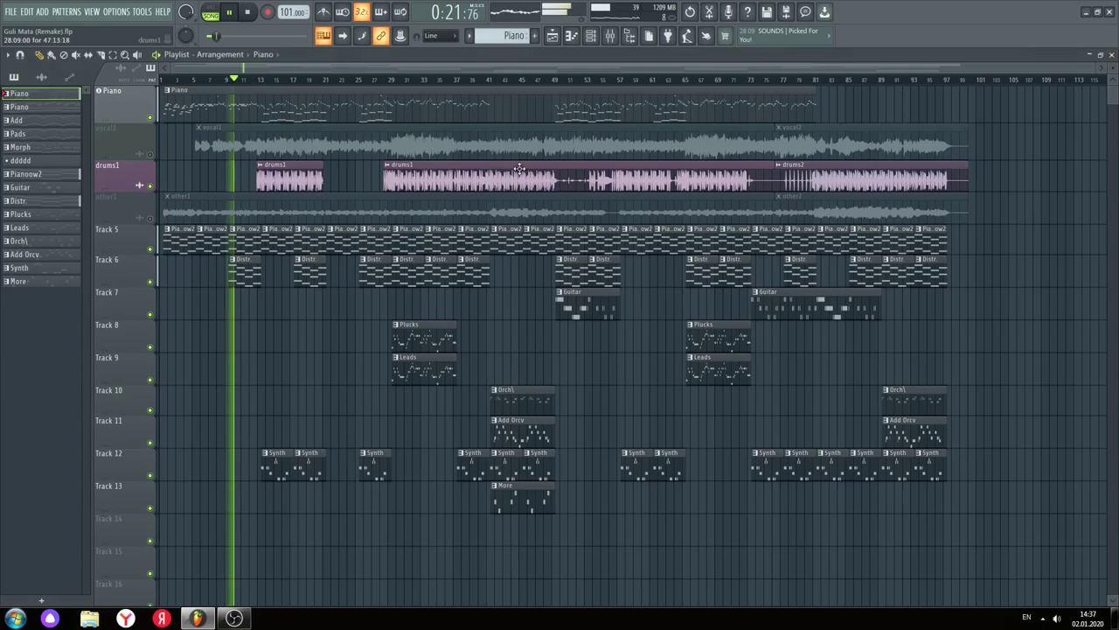
Step: View the notes of the Pianoow2 pattern and the first Synth clip, closing the piano roll after each
double_click(280, 238)
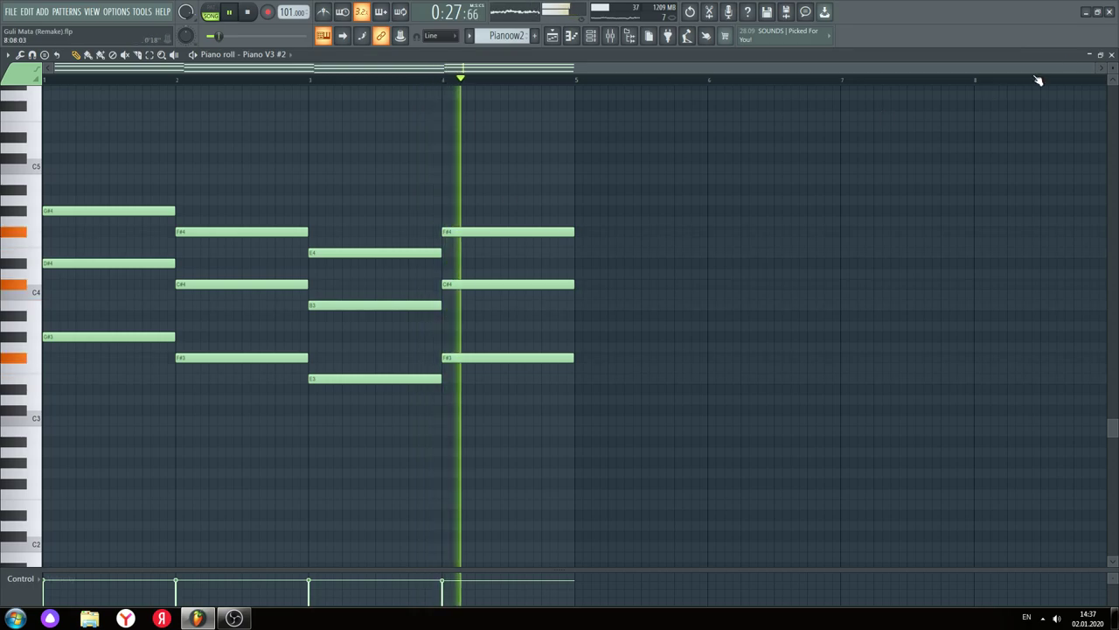
click(1112, 54)
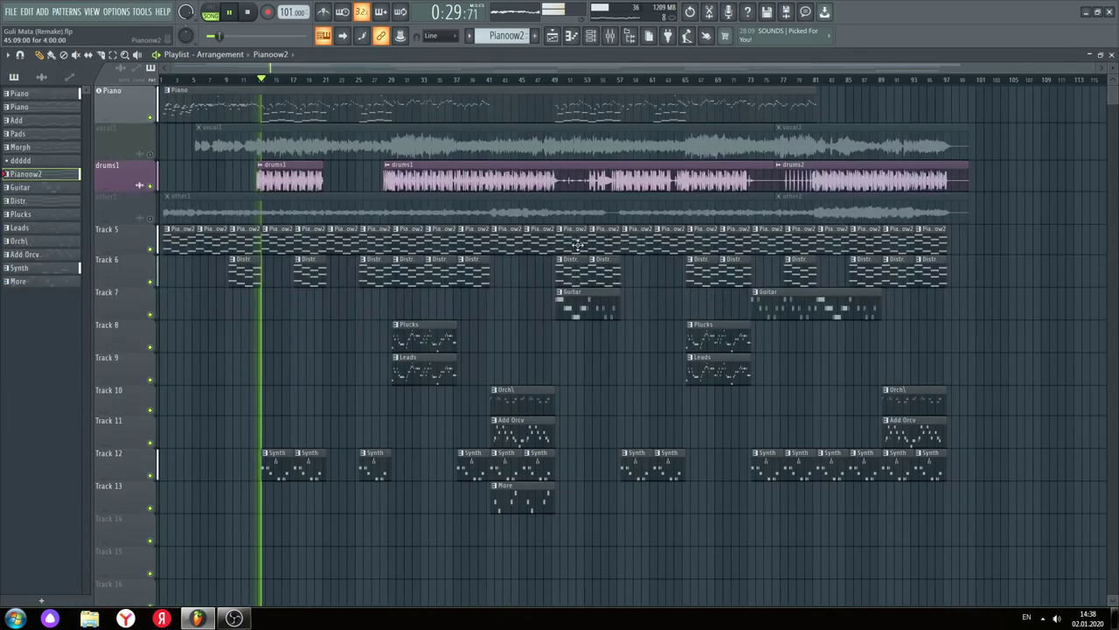
double_click(282, 454)
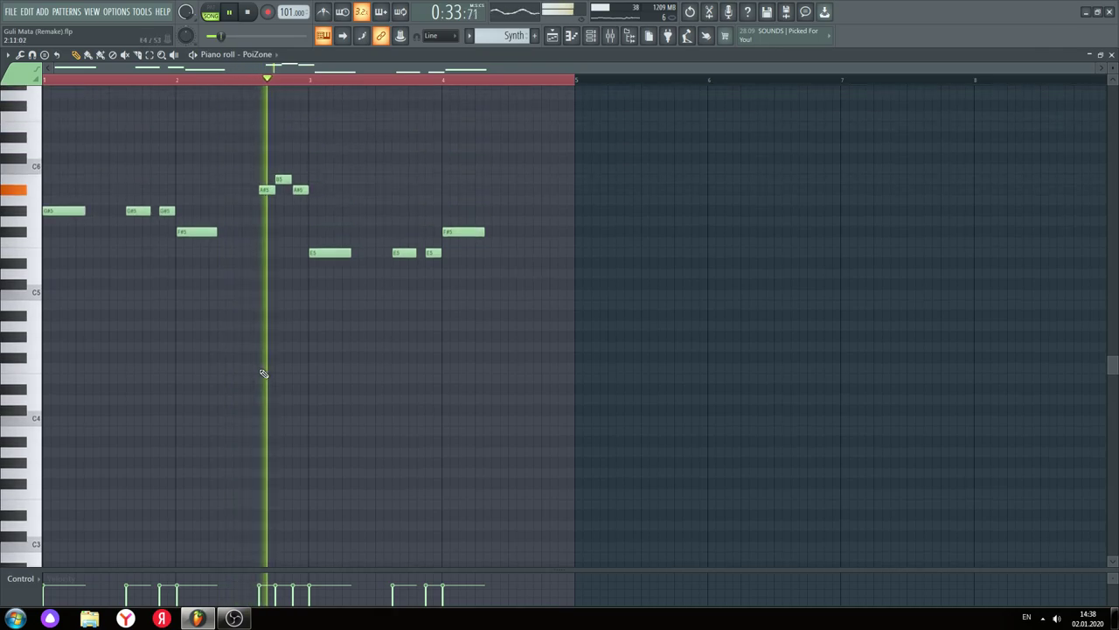
scroll(305, 201, up, 3)
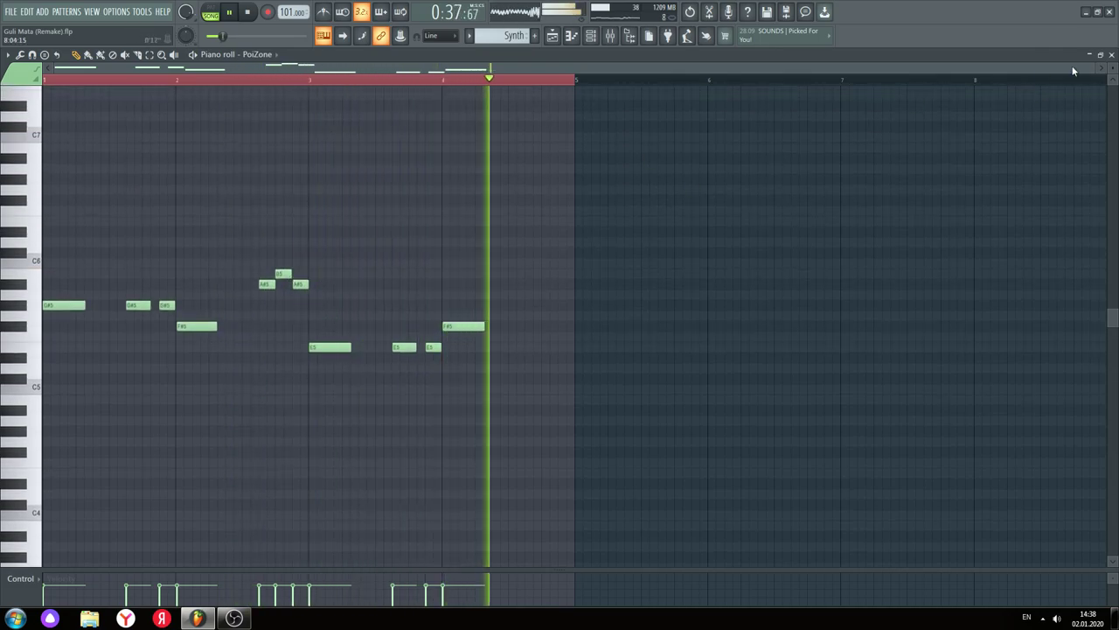
click(1111, 54)
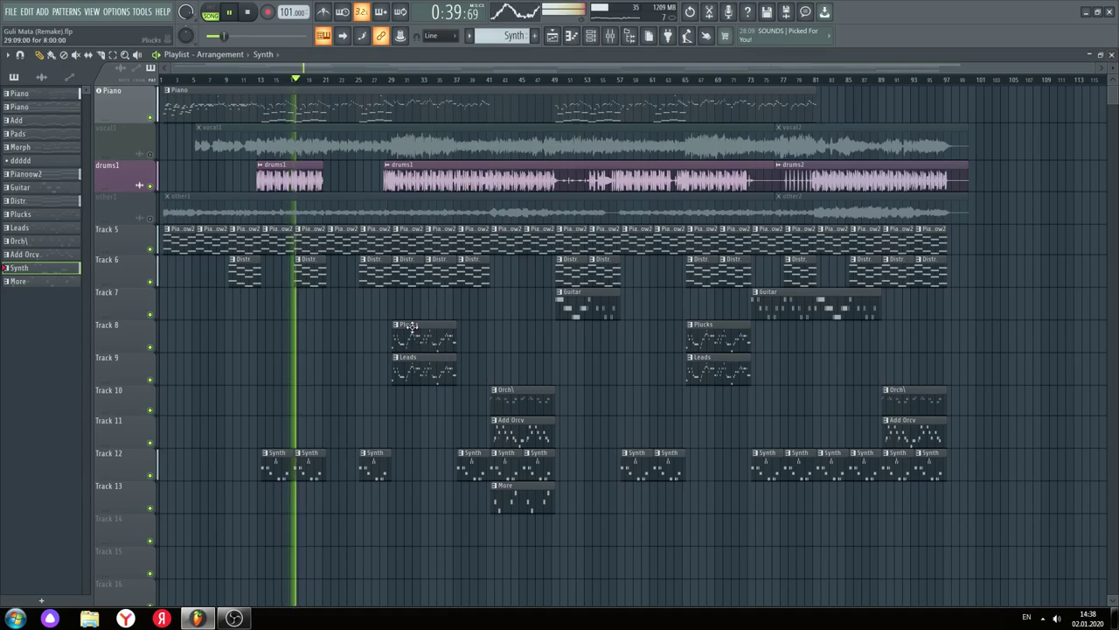
Step: Inspect the chords of the Distr pattern on Track 6 in the piano roll, then close it
double_click(310, 284)
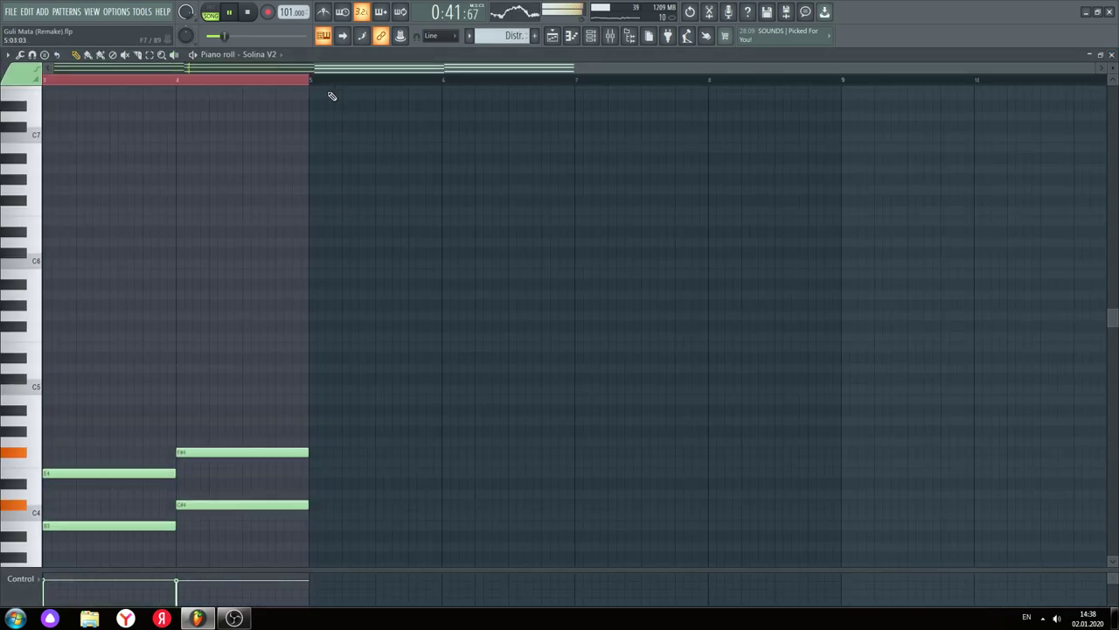
scroll(329, 93, down, 4)
scroll(320, 66, up, 3)
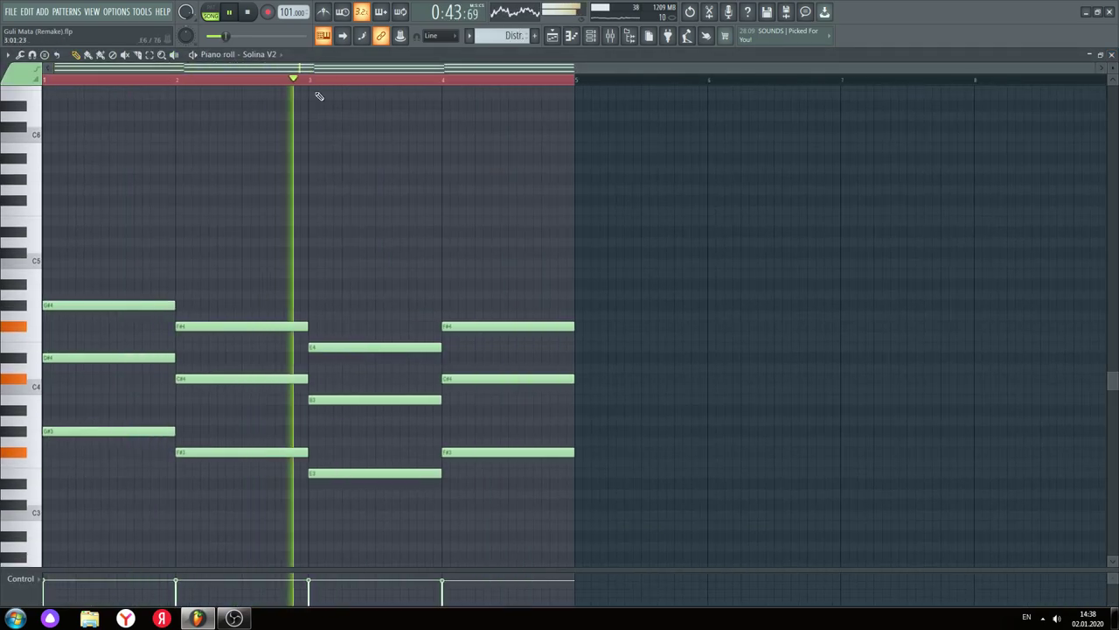
scroll(352, 245, up, 2)
scroll(352, 258, down, 8)
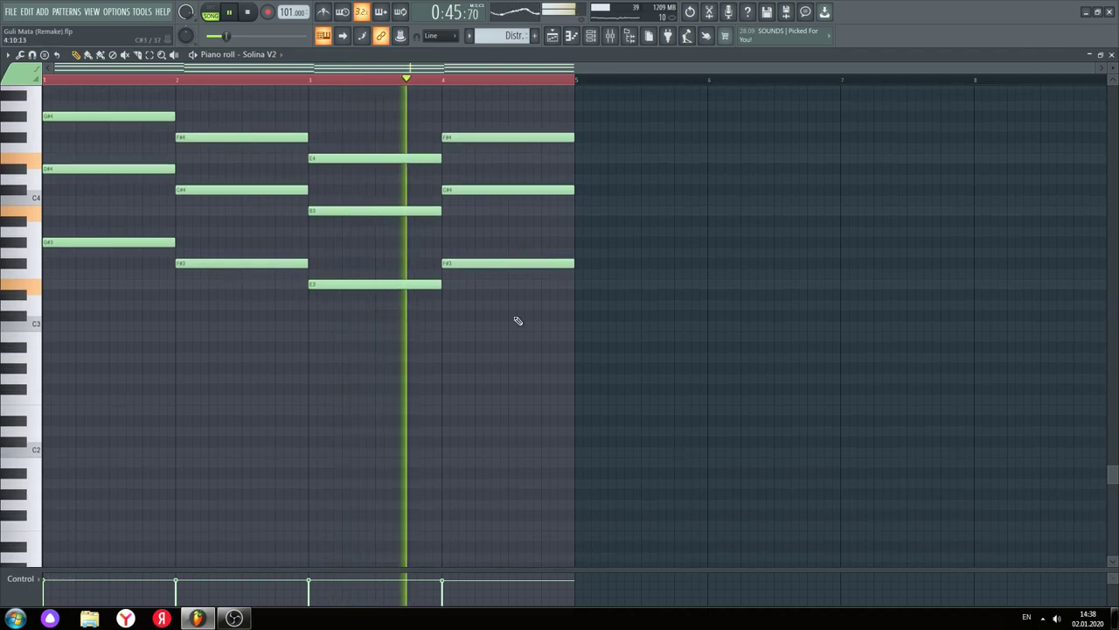
scroll(525, 315, up, 4)
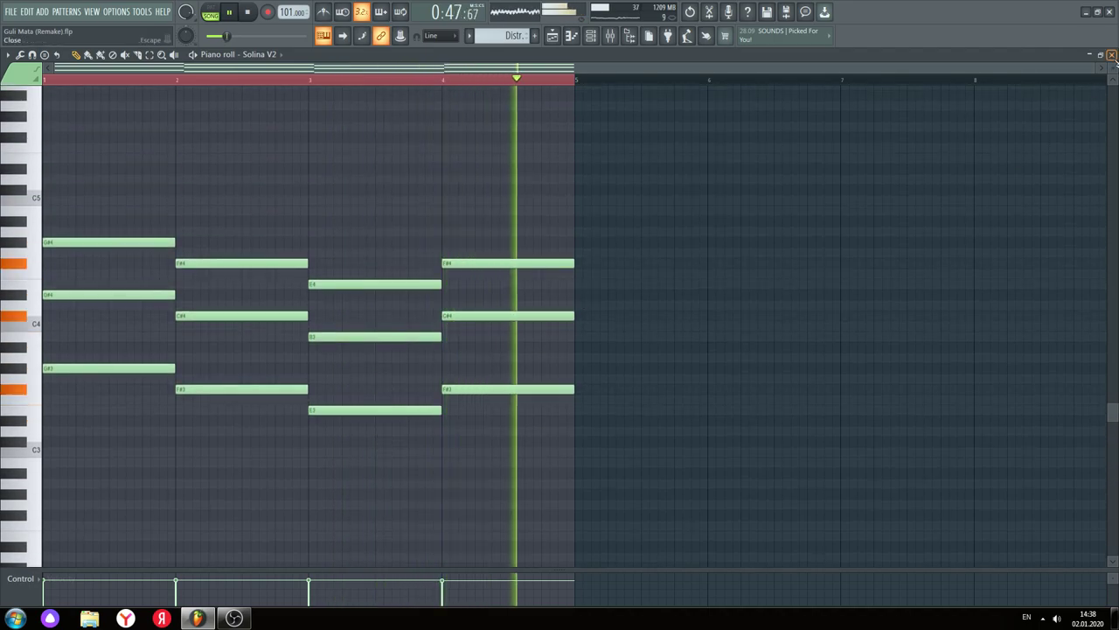
click(1111, 55)
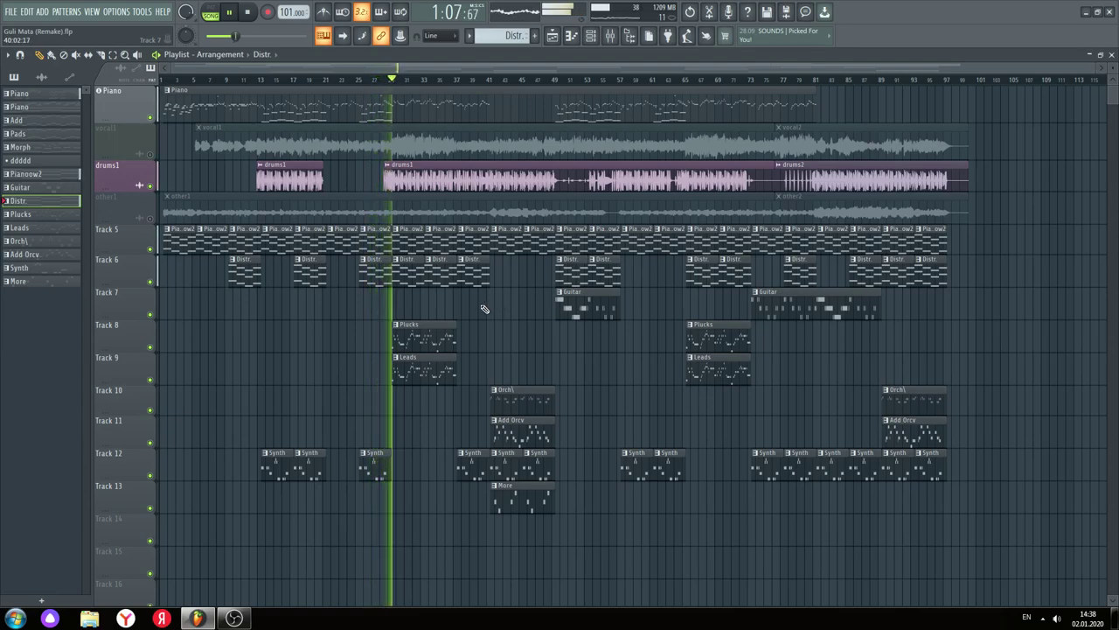
Step: View the melody notes of the first Plucks and Leads clips, closing the piano roll after each
double_click(448, 330)
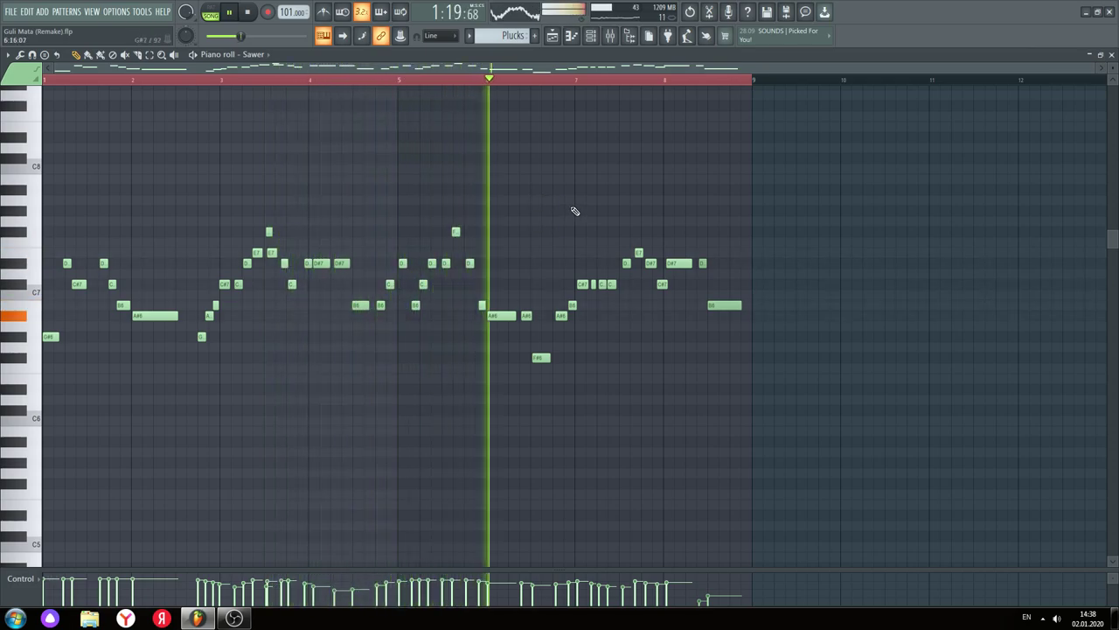
click(1111, 55)
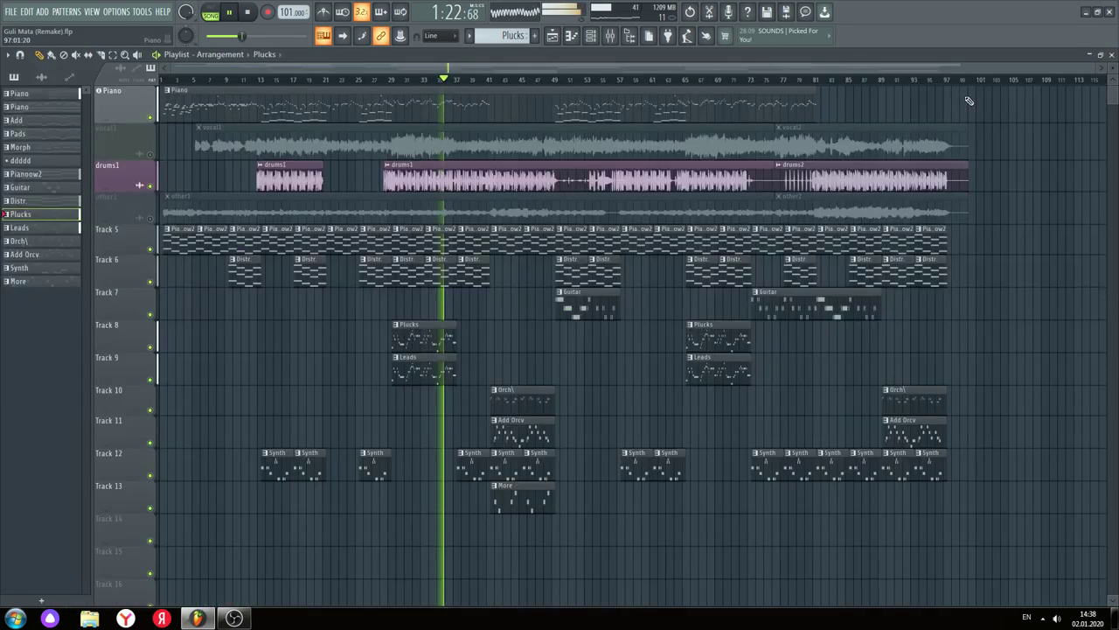
double_click(432, 372)
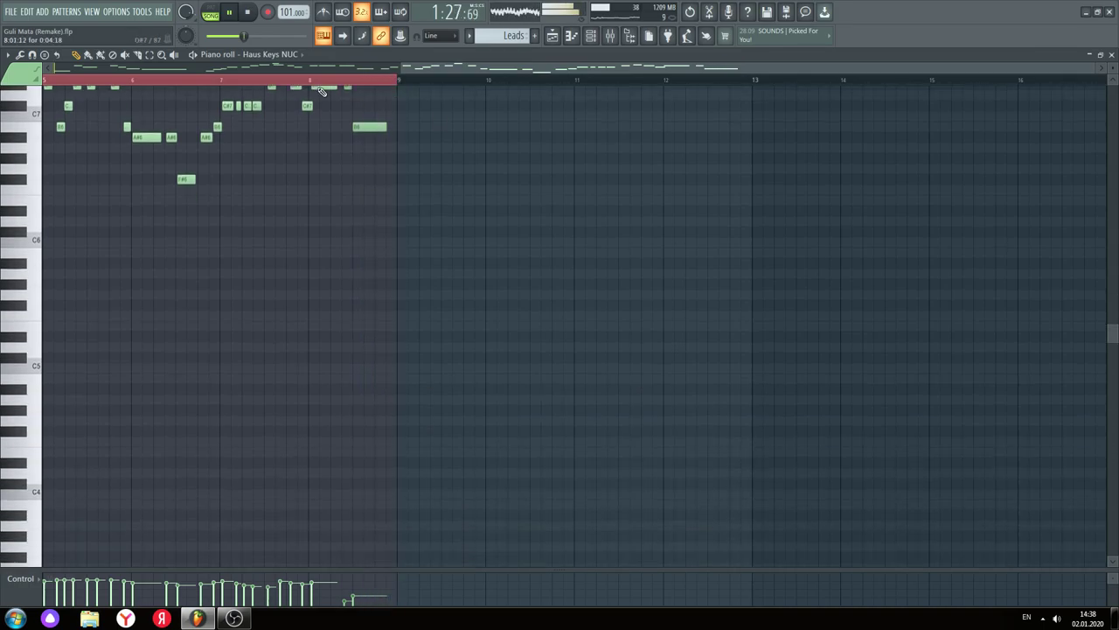
scroll(303, 219, up, 4)
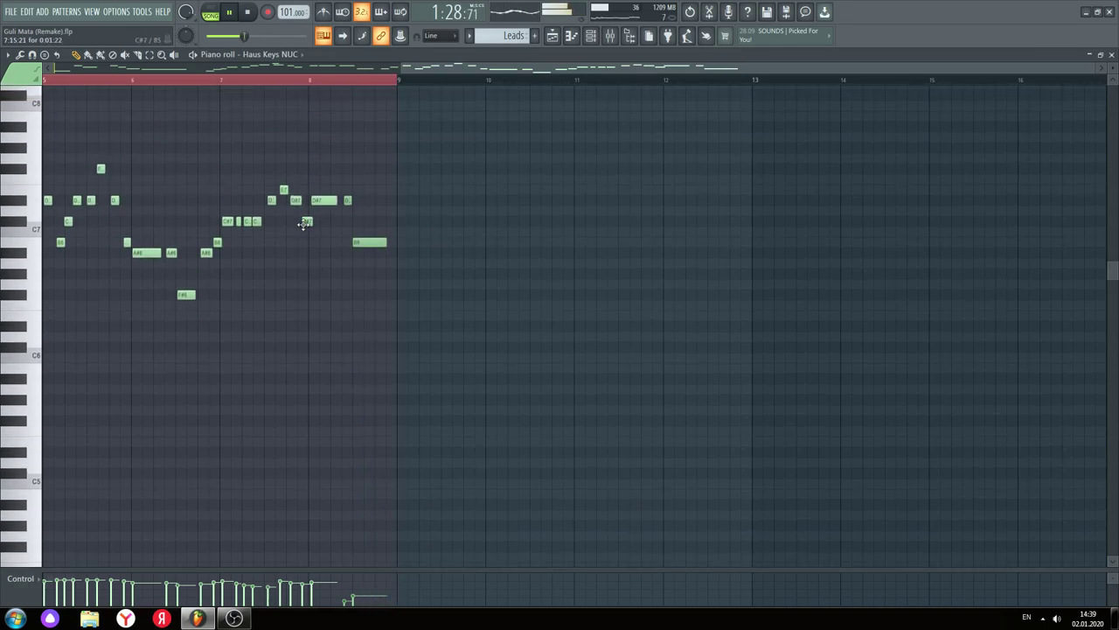
click(1112, 54)
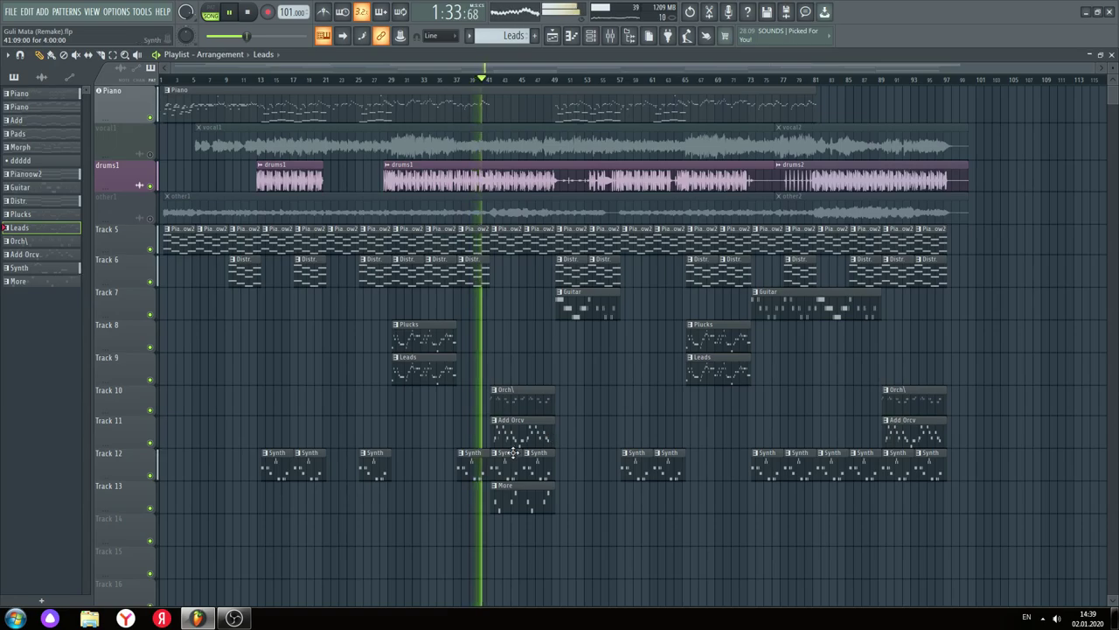
Step: Inspect the notes of the first Orch\ clip on Track 10, then return to the playlist
double_click(522, 405)
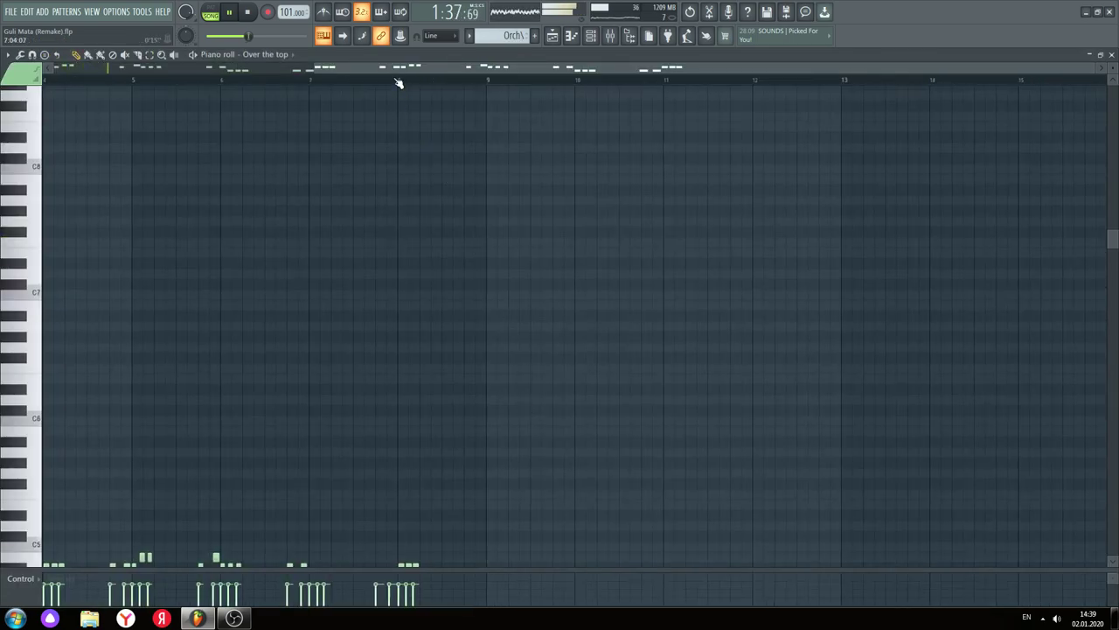
scroll(414, 289, down, 5)
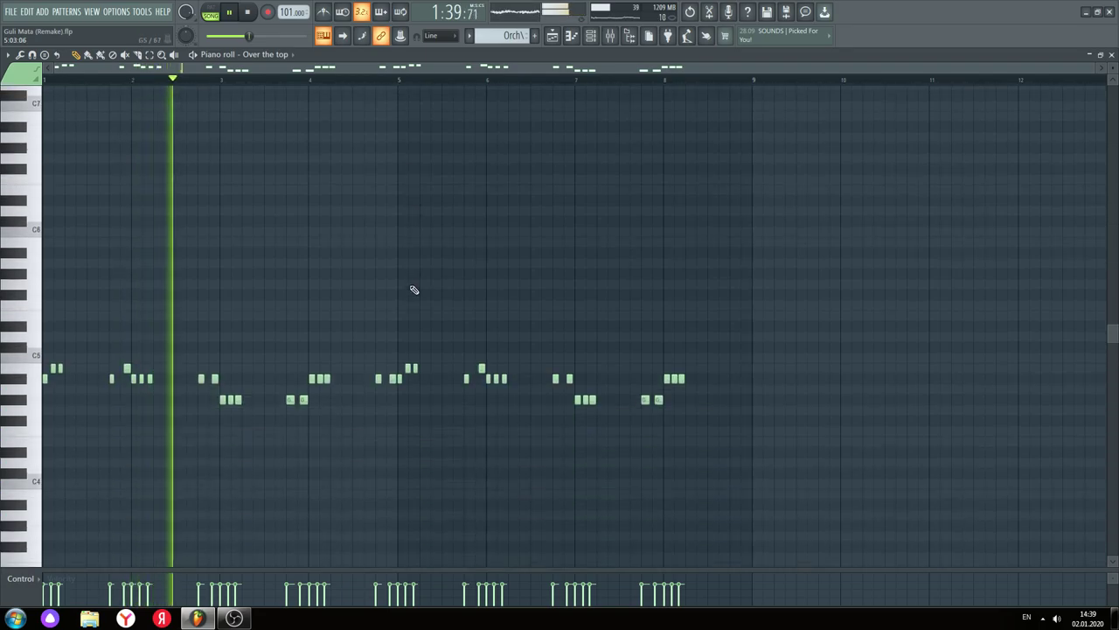
scroll(415, 289, down, 3)
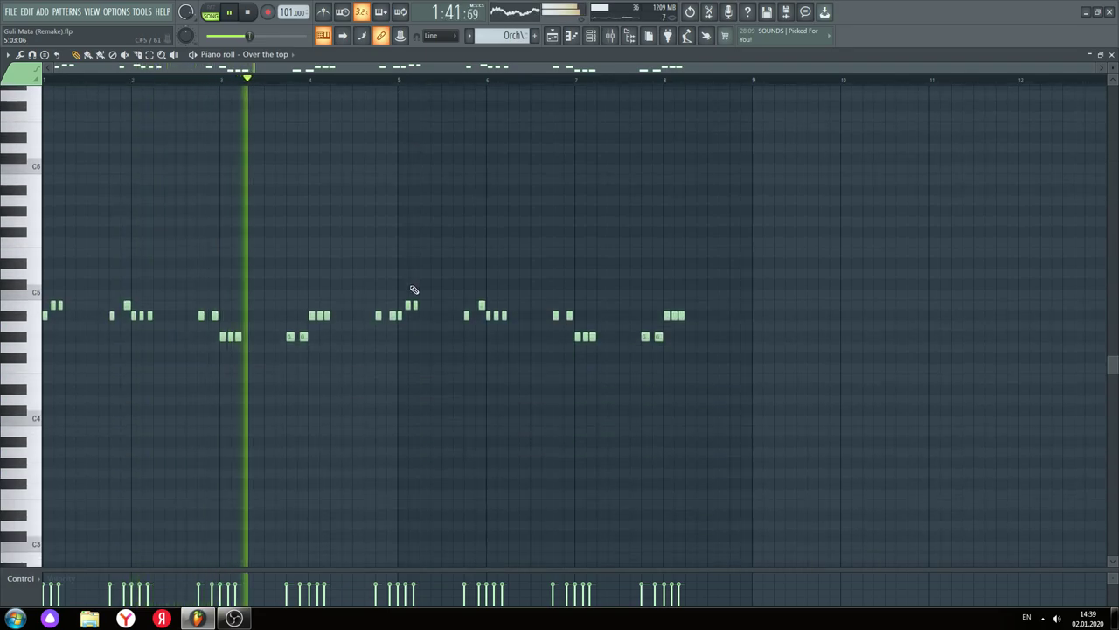
click(1112, 54)
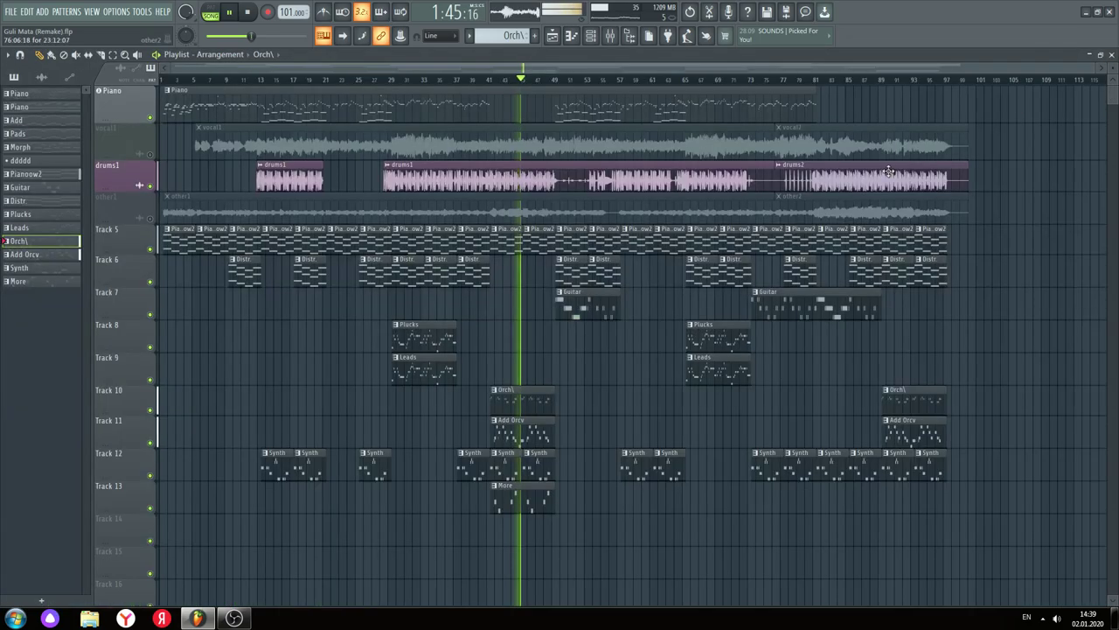
Step: Inspect the notes of the first Add Orcv clip on Track 11 and close the piano roll
double_click(532, 434)
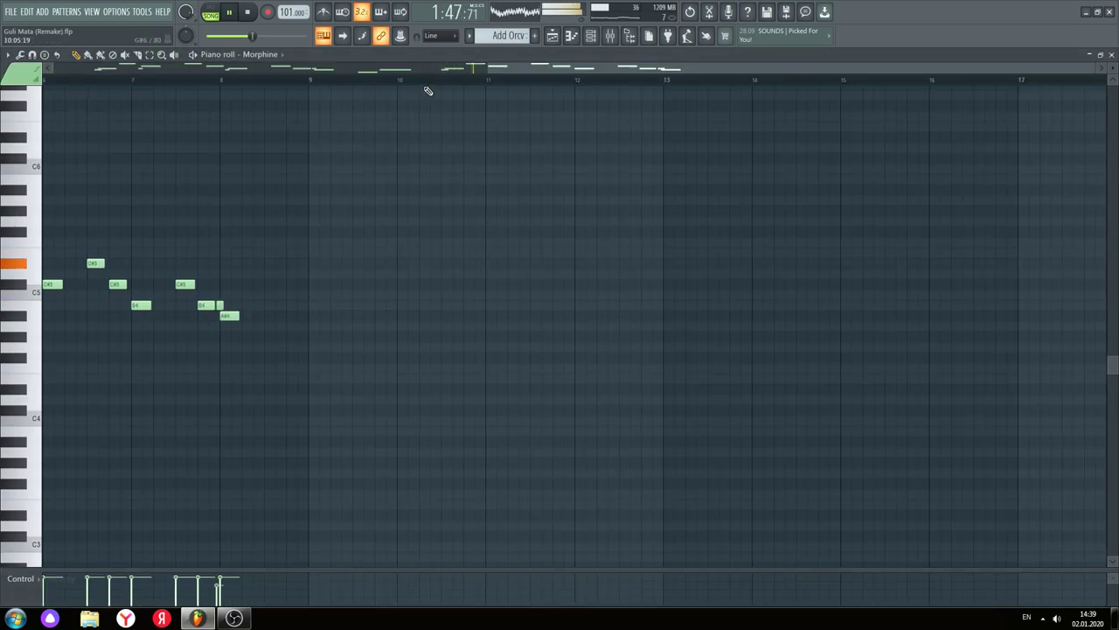
scroll(429, 91, down, 4)
scroll(434, 86, left, 4)
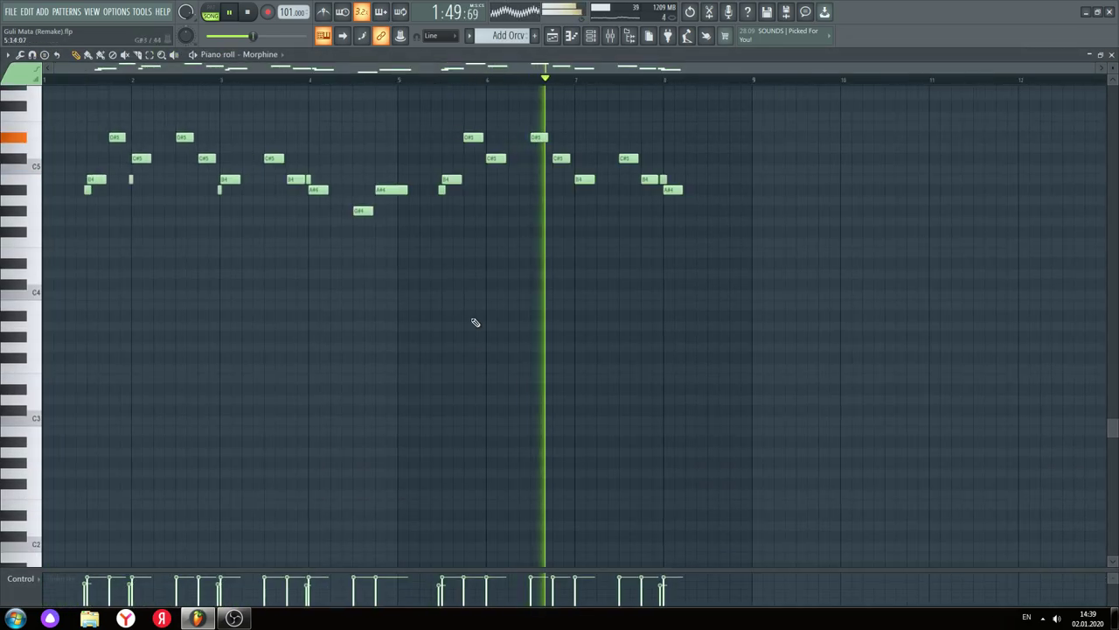
scroll(475, 373, up, 3)
scroll(475, 374, up, 2)
scroll(475, 374, down, 1)
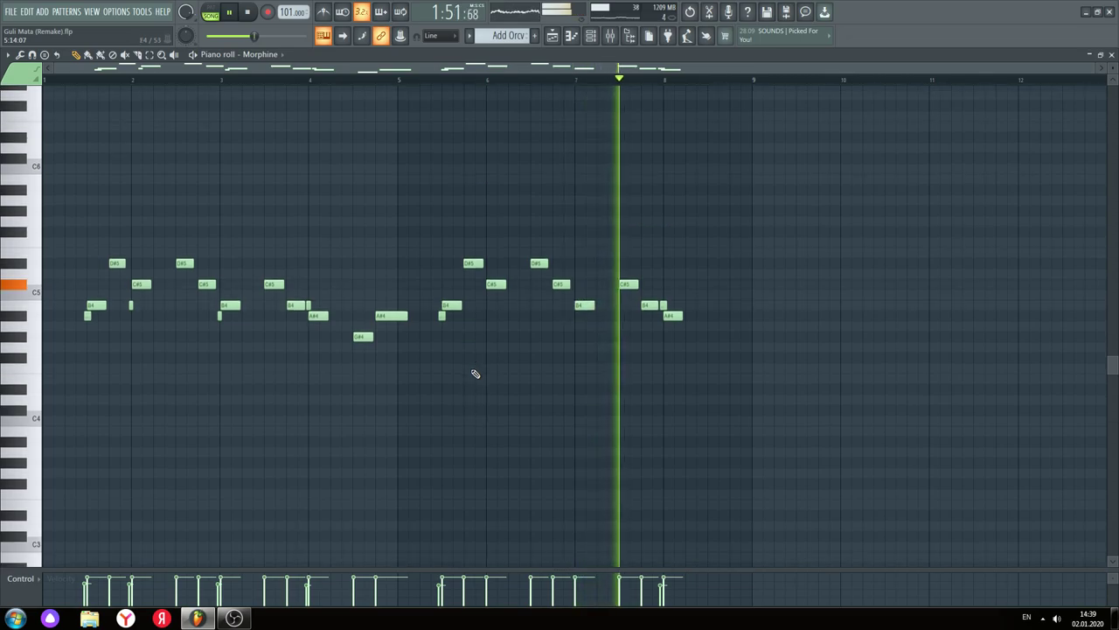
click(1112, 55)
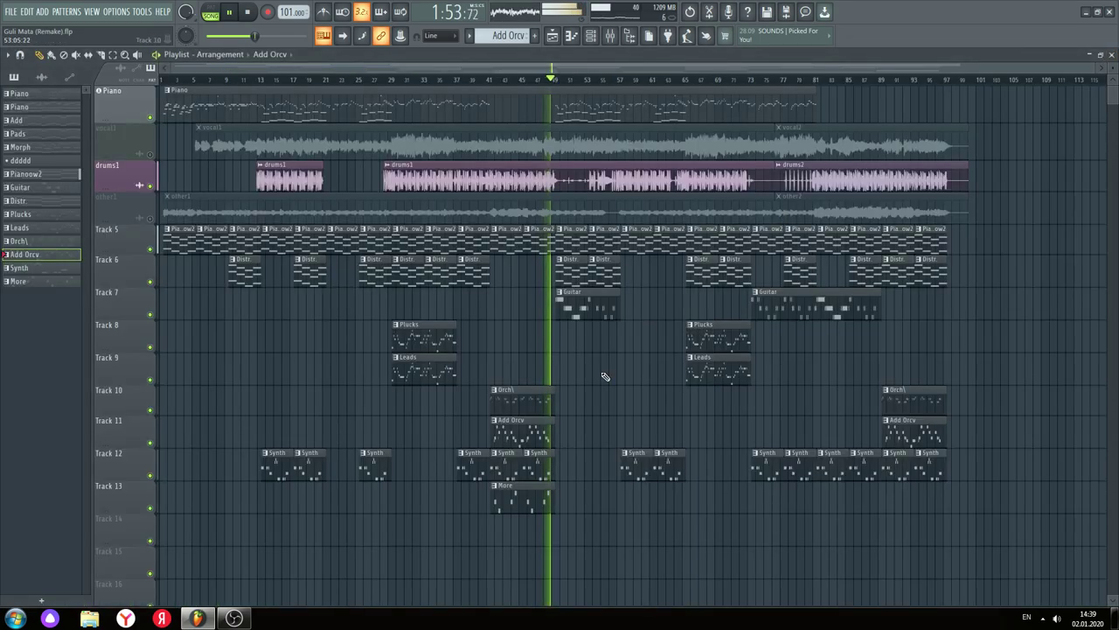
Step: Check the notes of the Synth clip directly above the More clip, then close the piano roll
double_click(539, 468)
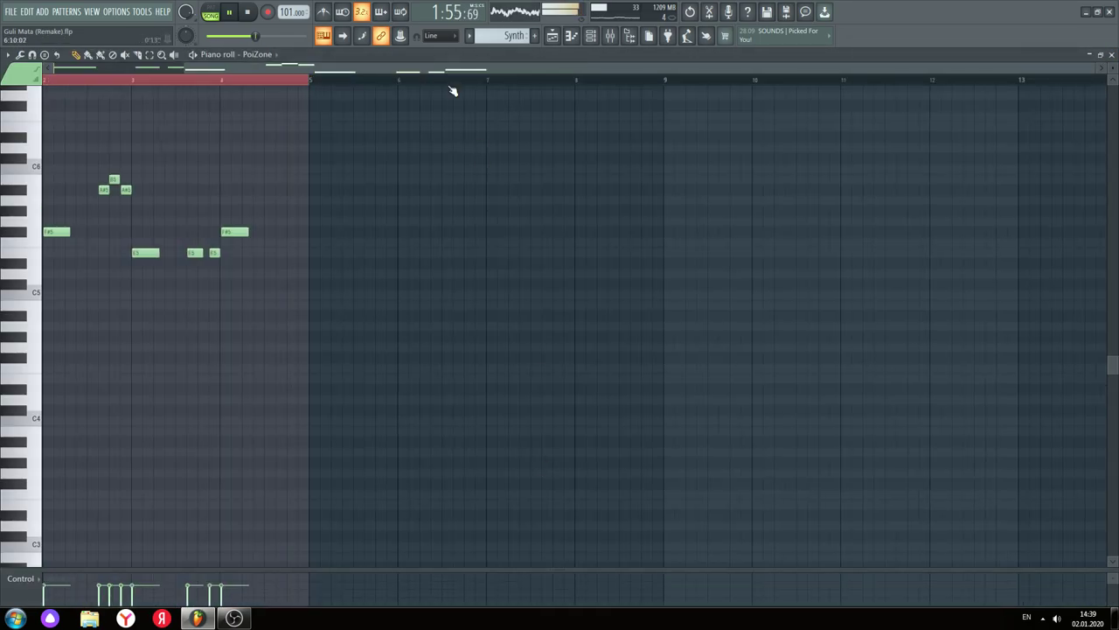
scroll(452, 90, up, 2)
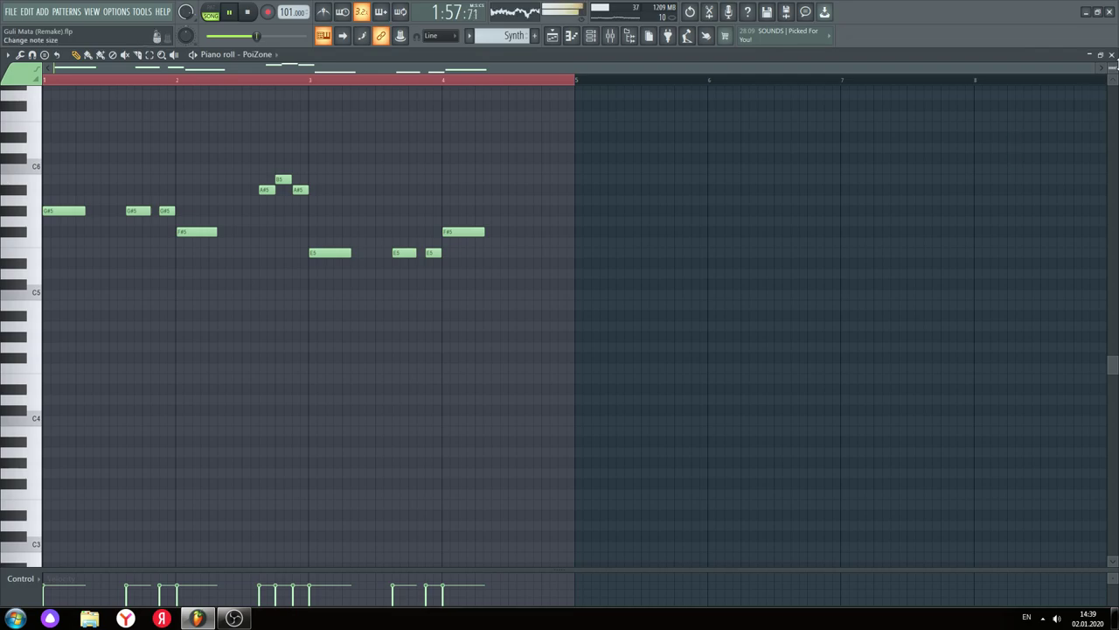
click(1111, 55)
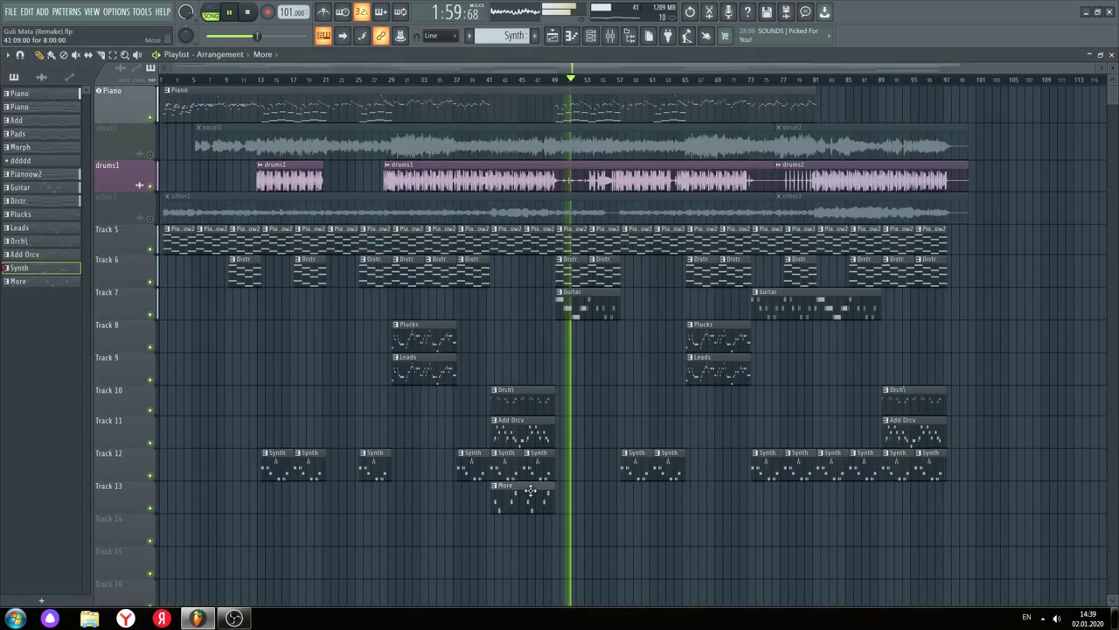
Step: Inspect the notes of the More pattern on Track 13, then return to the playlist
double_click(536, 461)
scroll(534, 98, down, 3)
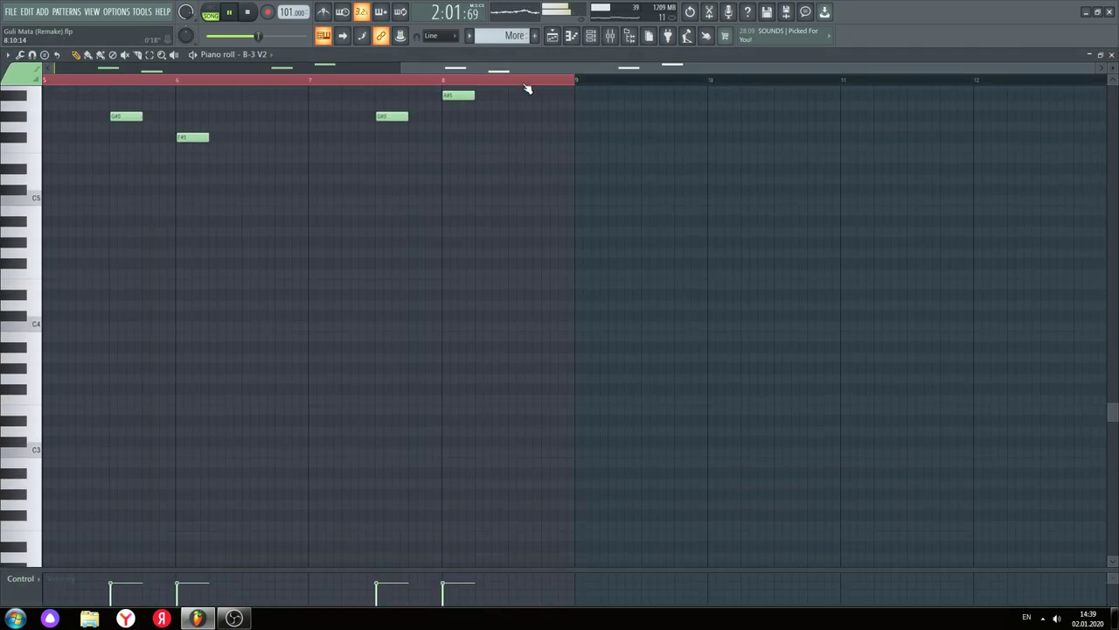
scroll(527, 88, down, 2)
scroll(497, 372, up, 1)
scroll(495, 378, up, 3)
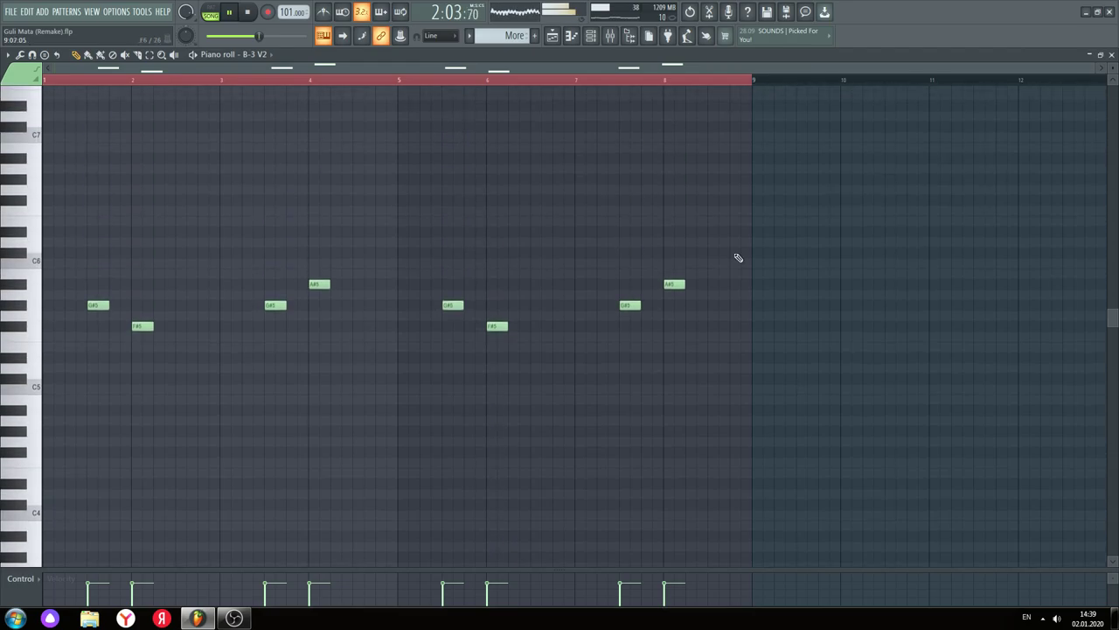
click(1112, 55)
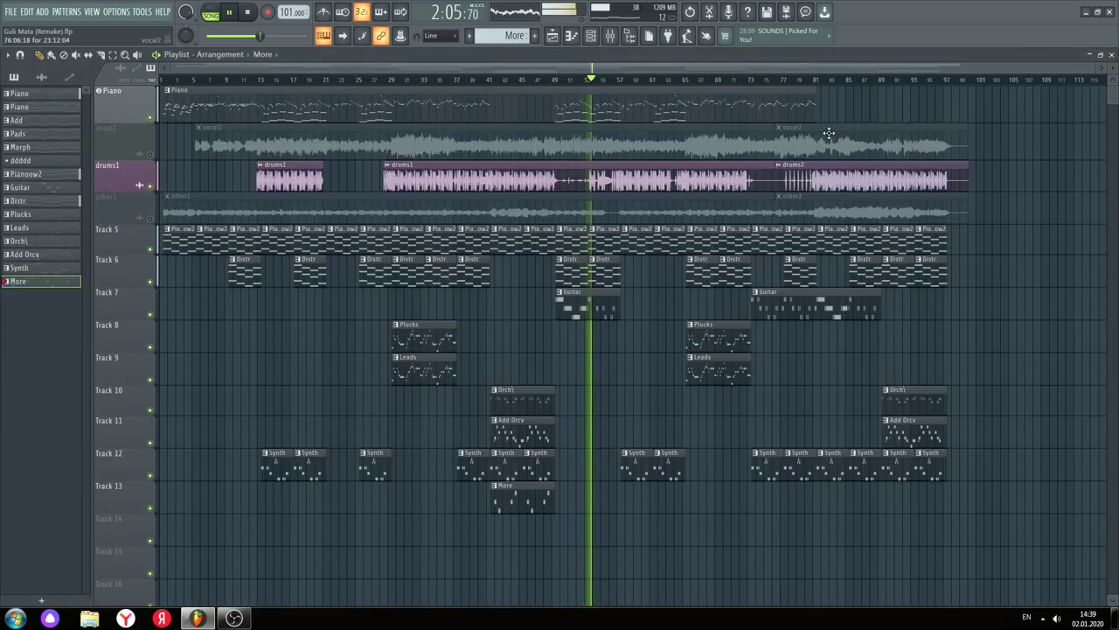
Step: Inspect the notes of the first Guitar clip on Track 7, then close the piano roll
double_click(616, 297)
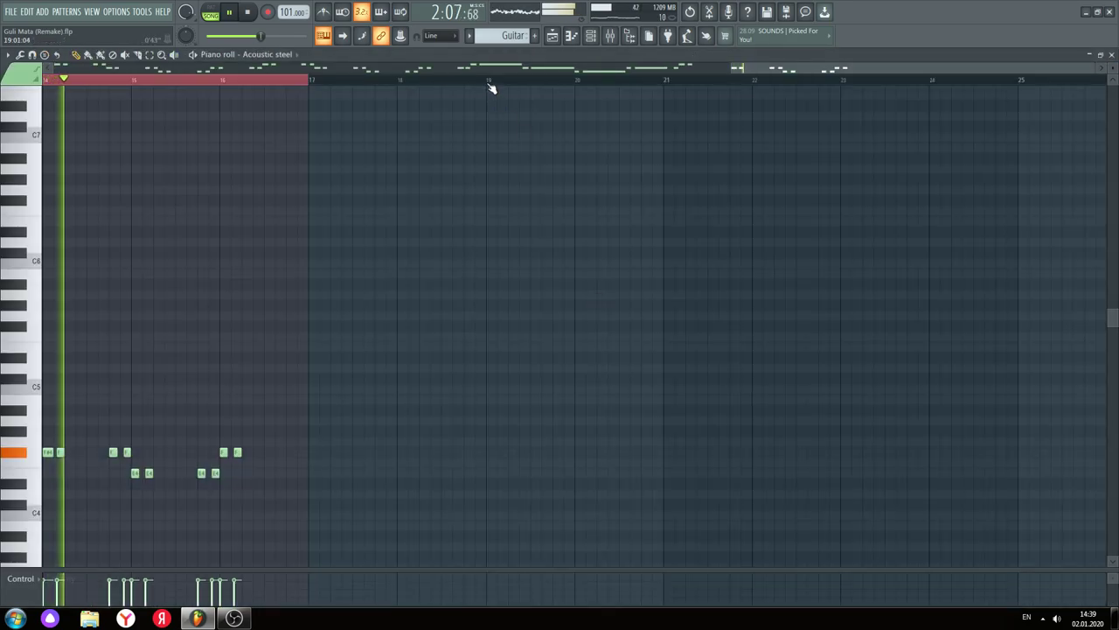
scroll(491, 87, up, 2)
scroll(717, 182, up, 1)
scroll(719, 185, down, 3)
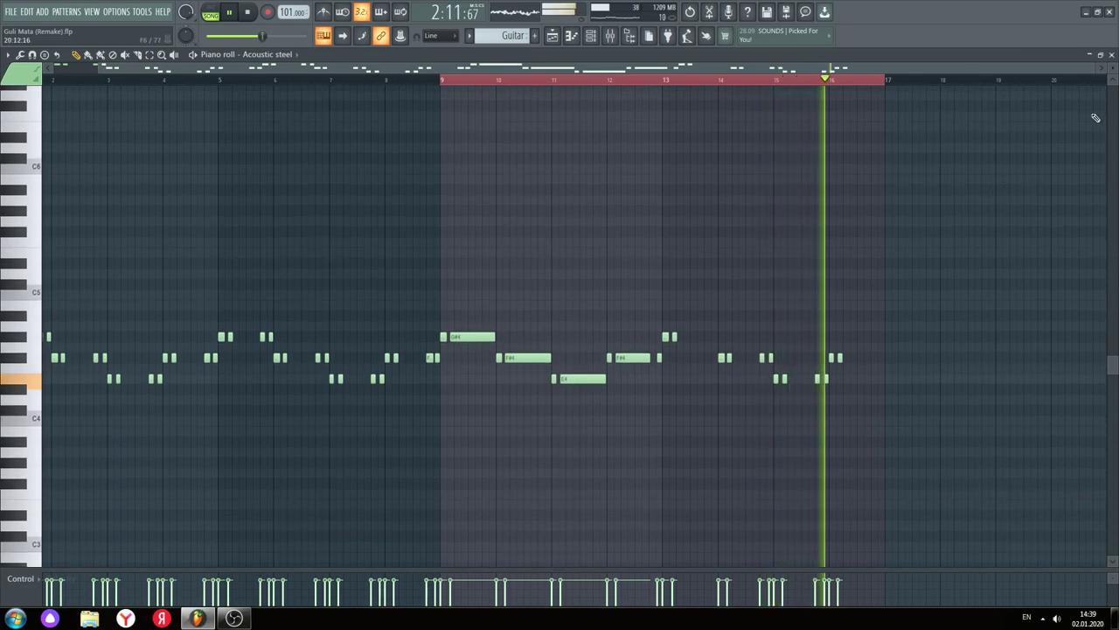
click(1113, 56)
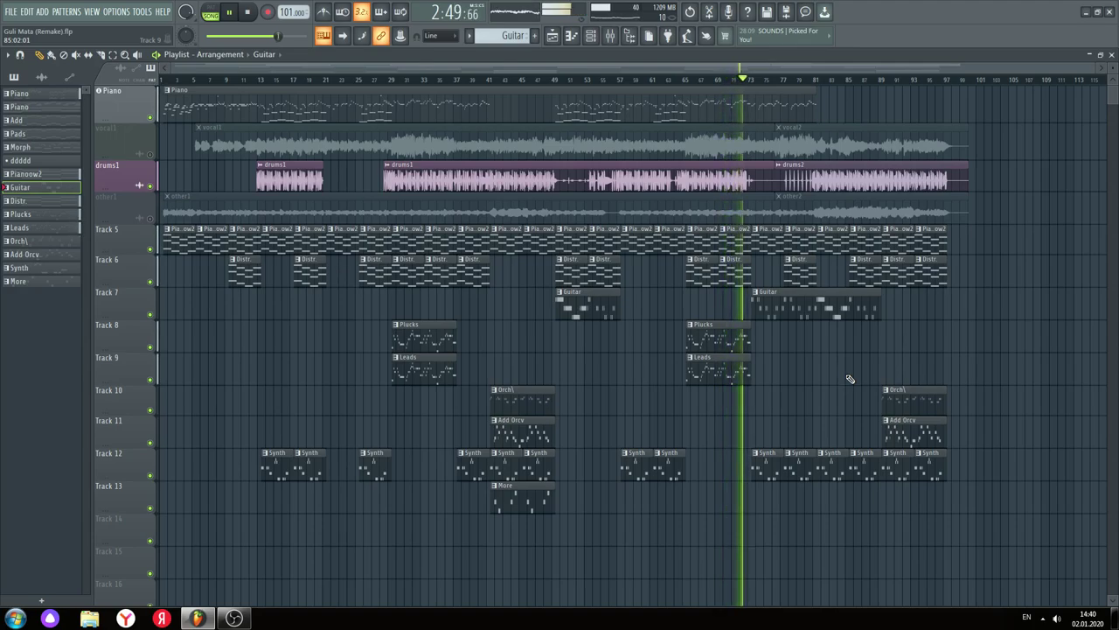
Step: Examine the notes in the last third of the long Piano clip, both close up and as an overview, then return to the playlist
double_click(736, 106)
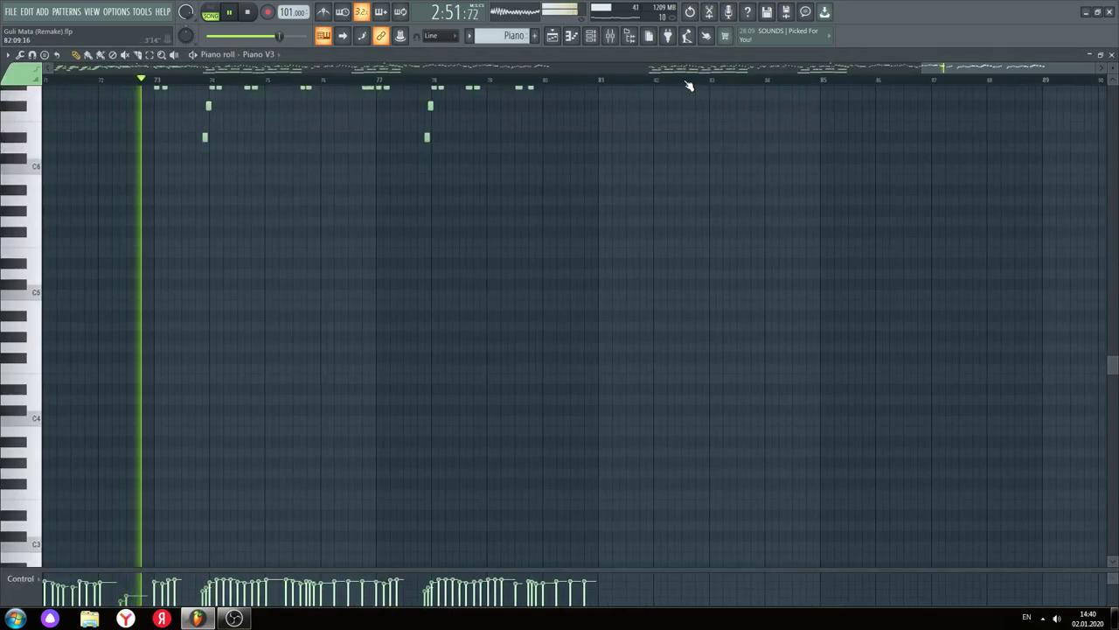
scroll(690, 87, down, 3)
scroll(757, 250, up, 5)
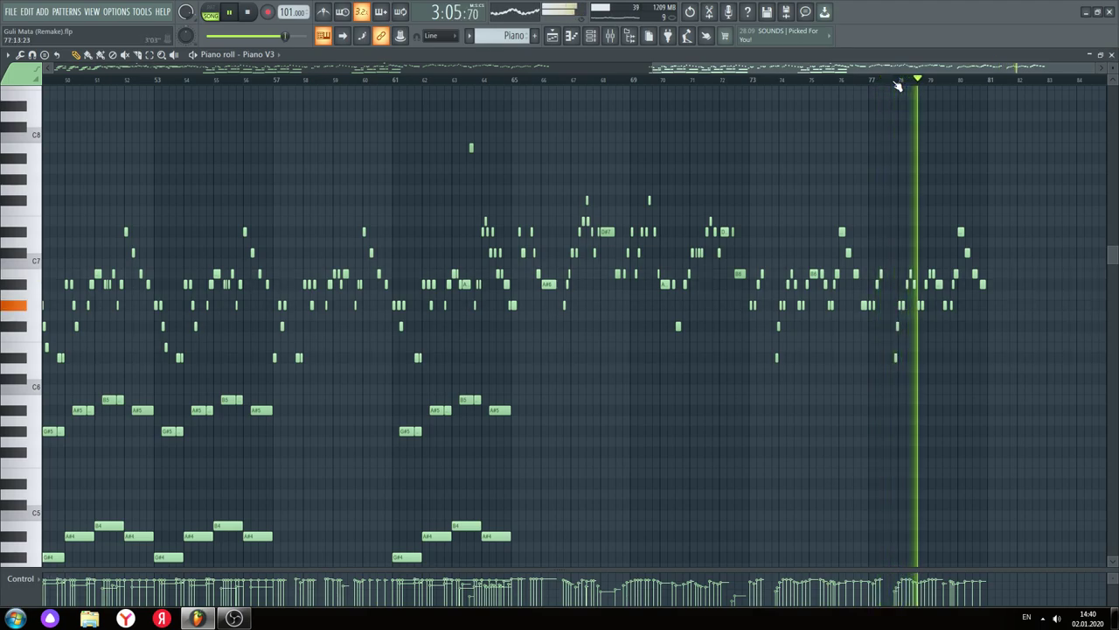
scroll(897, 84, up, 3)
scroll(898, 85, up, 2)
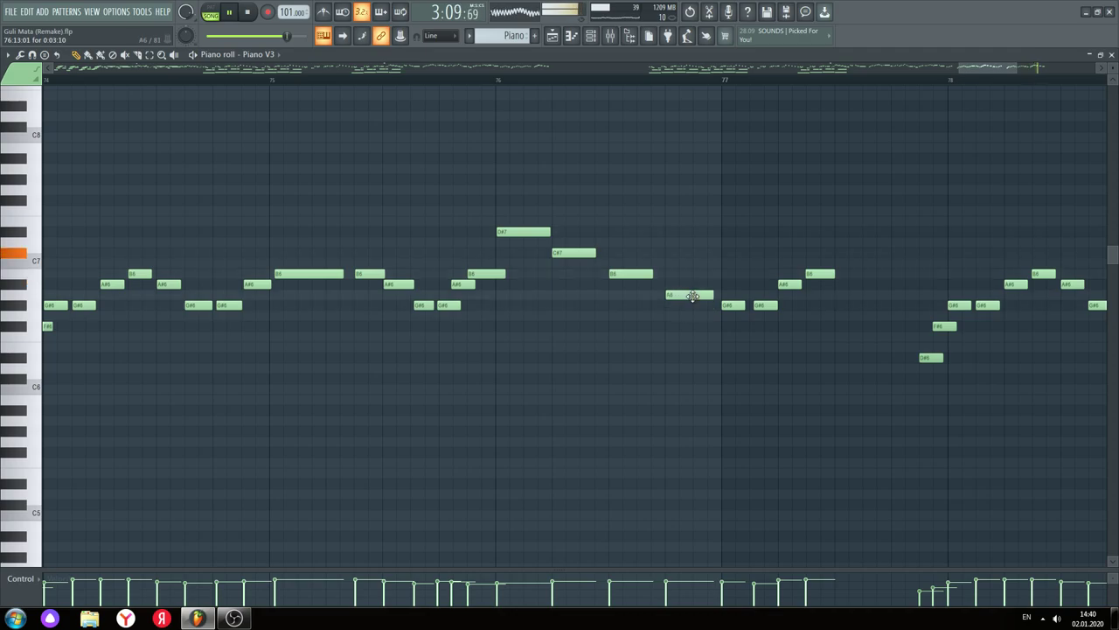
scroll(762, 91, down, 6)
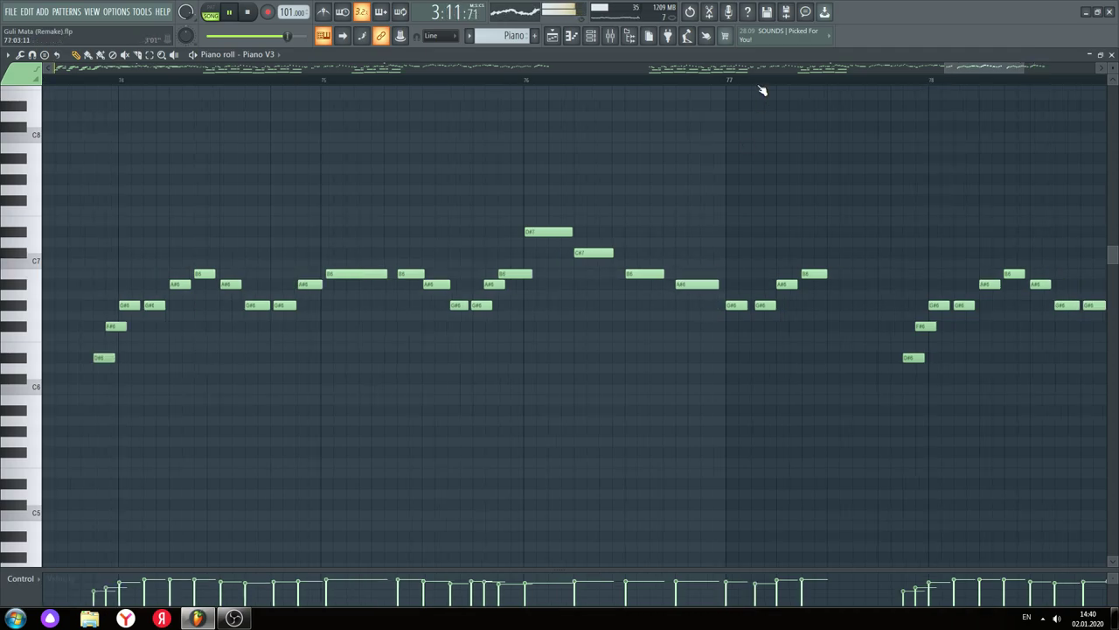
scroll(762, 91, down, 2)
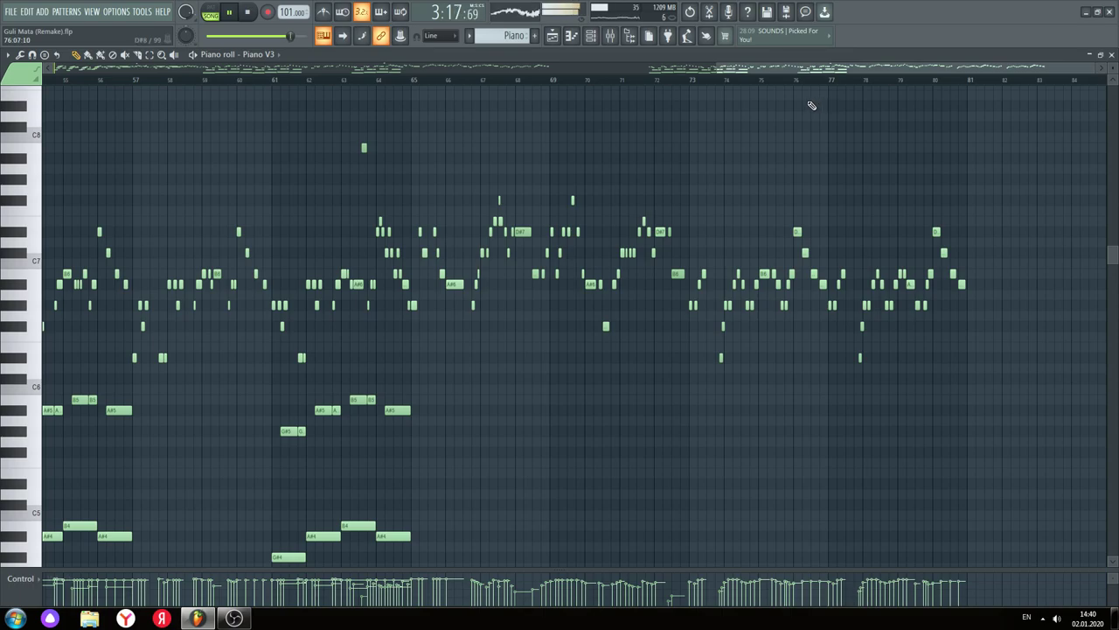
scroll(828, 94, down, 2)
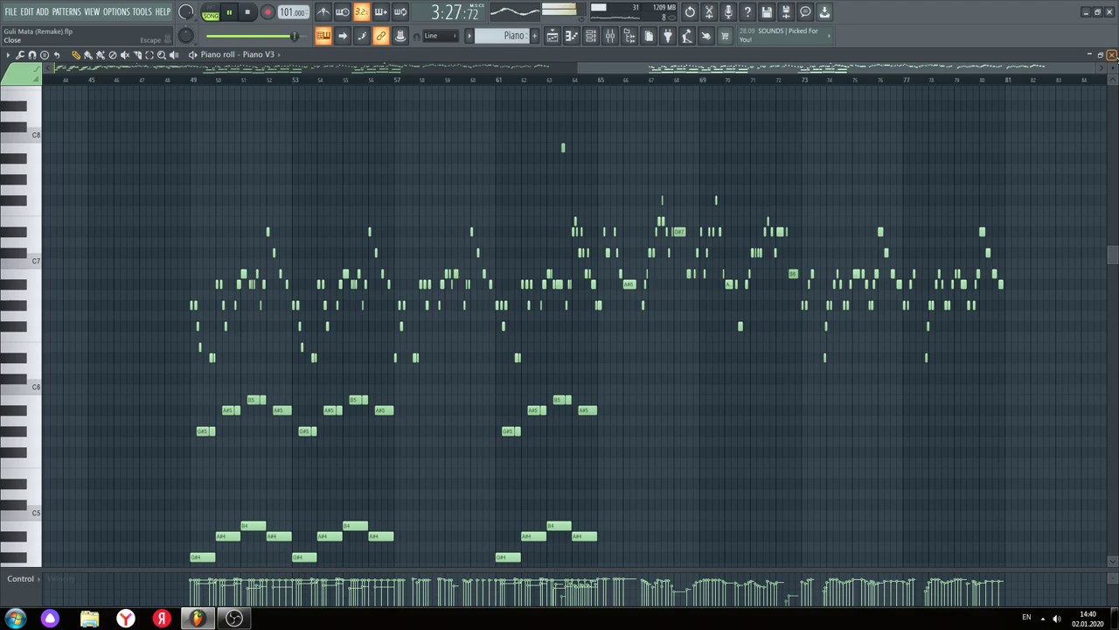
click(1111, 55)
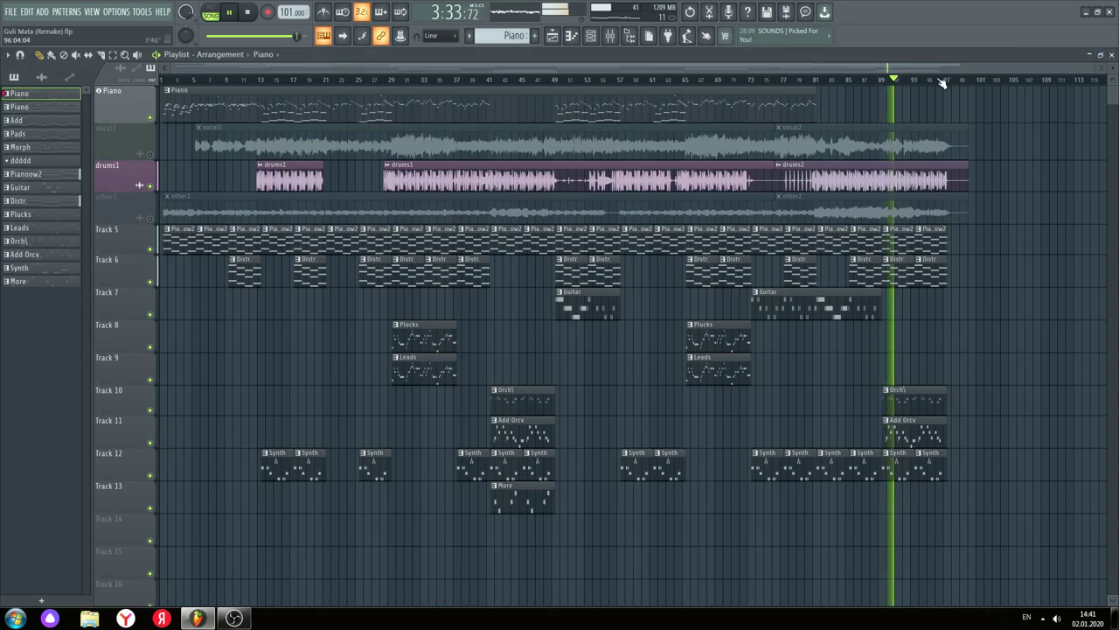
Step: Inspect the notes of the second Add Orcv clip on Track 11, then return to the playlist
scroll(937, 350, down, 1)
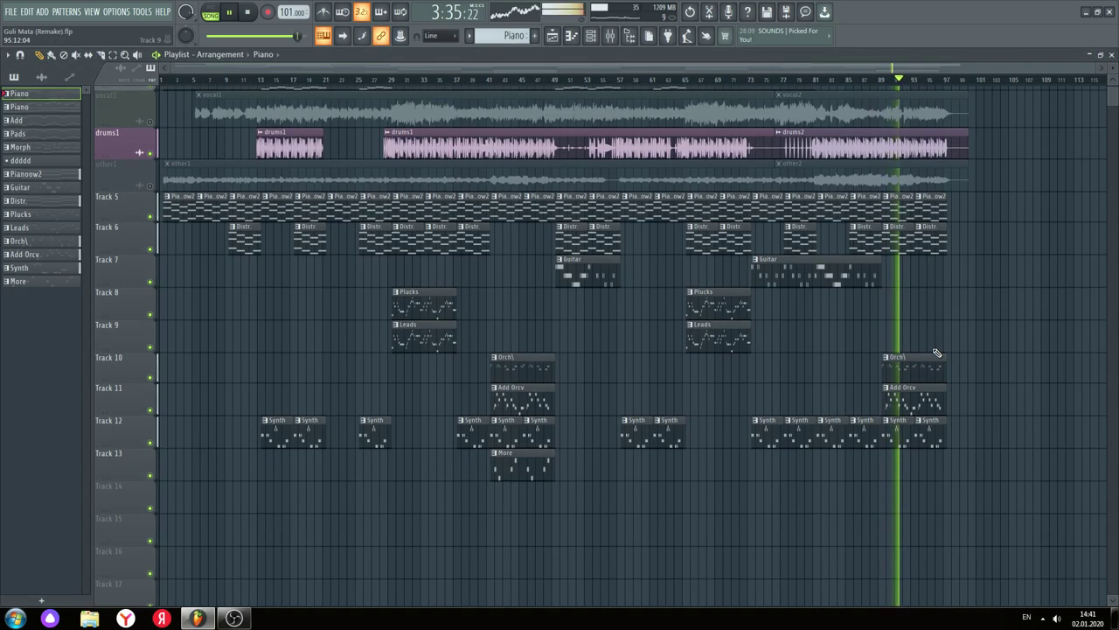
double_click(912, 395)
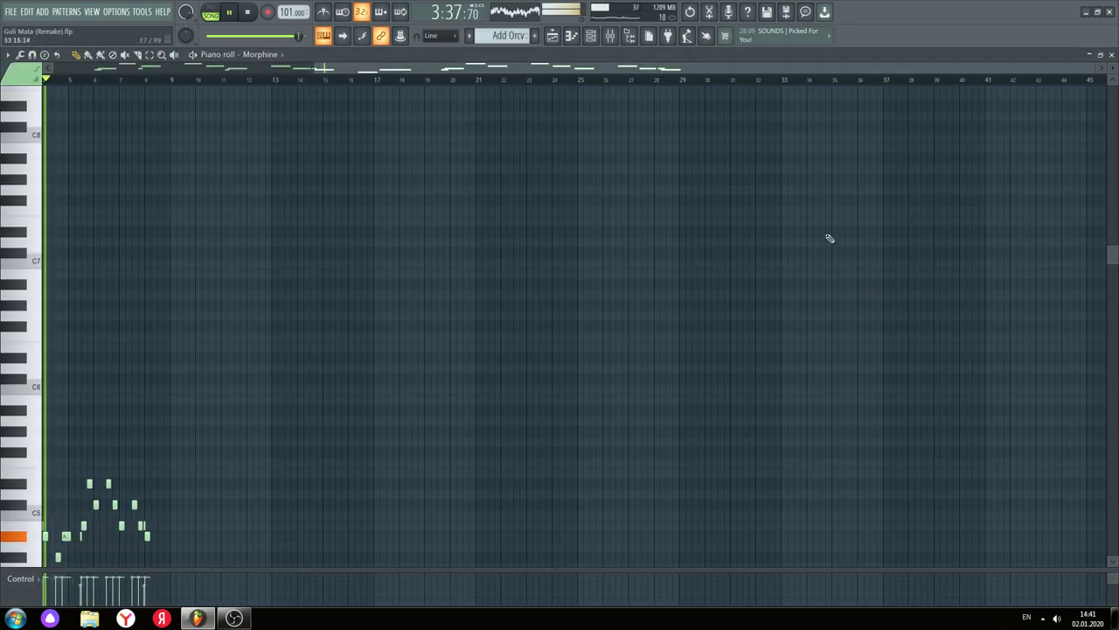
scroll(717, 195, down, 3)
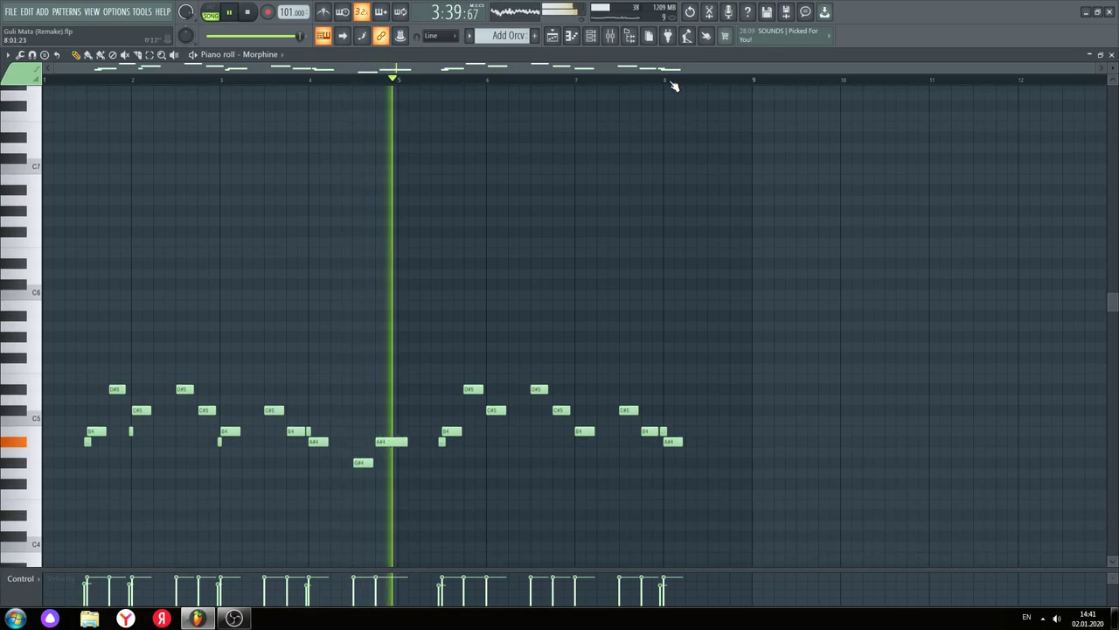
scroll(757, 271, down, 4)
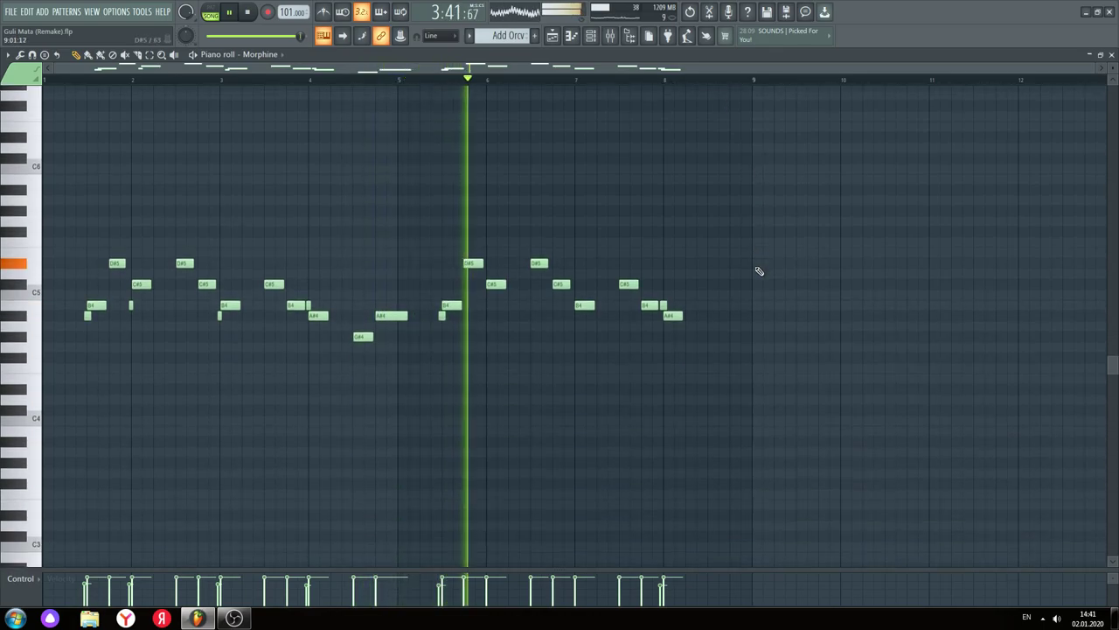
scroll(759, 271, down, 2)
scroll(759, 272, up, 3)
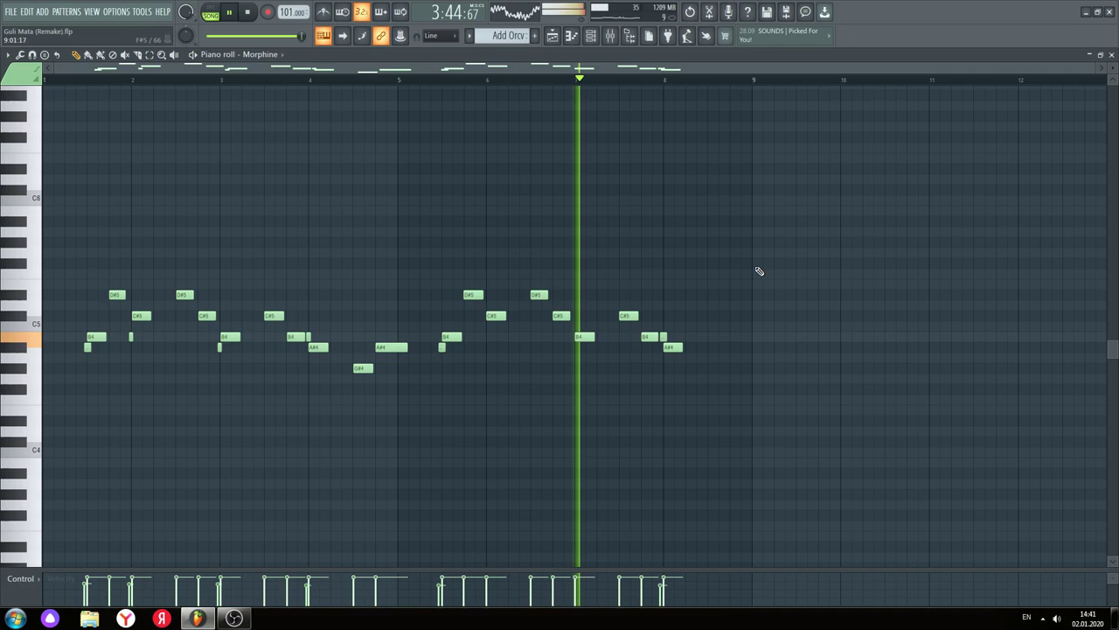
click(1111, 54)
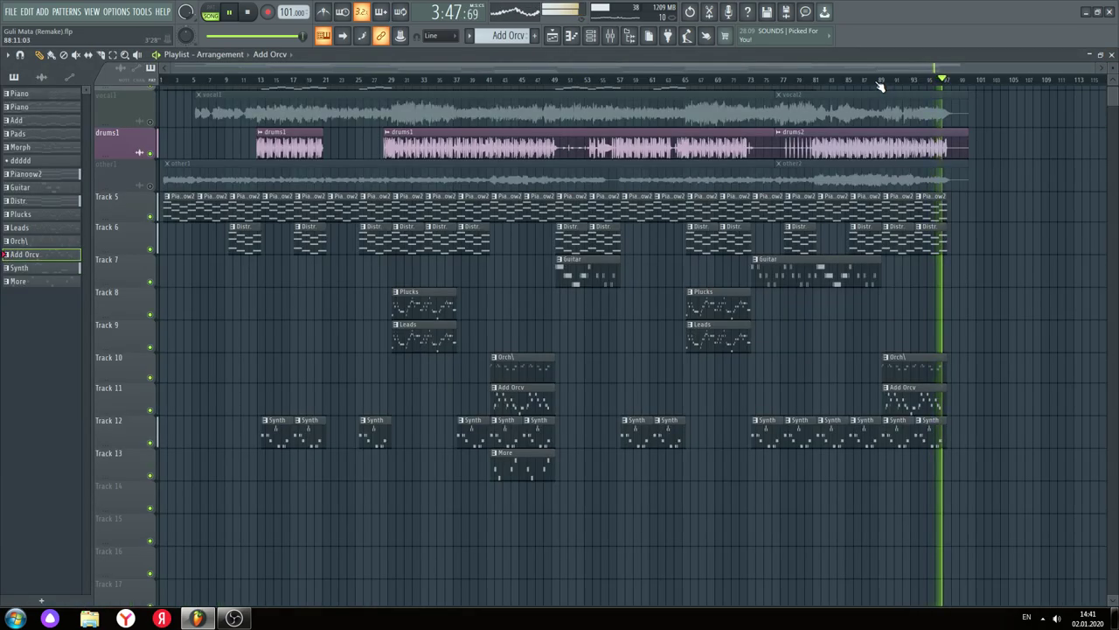